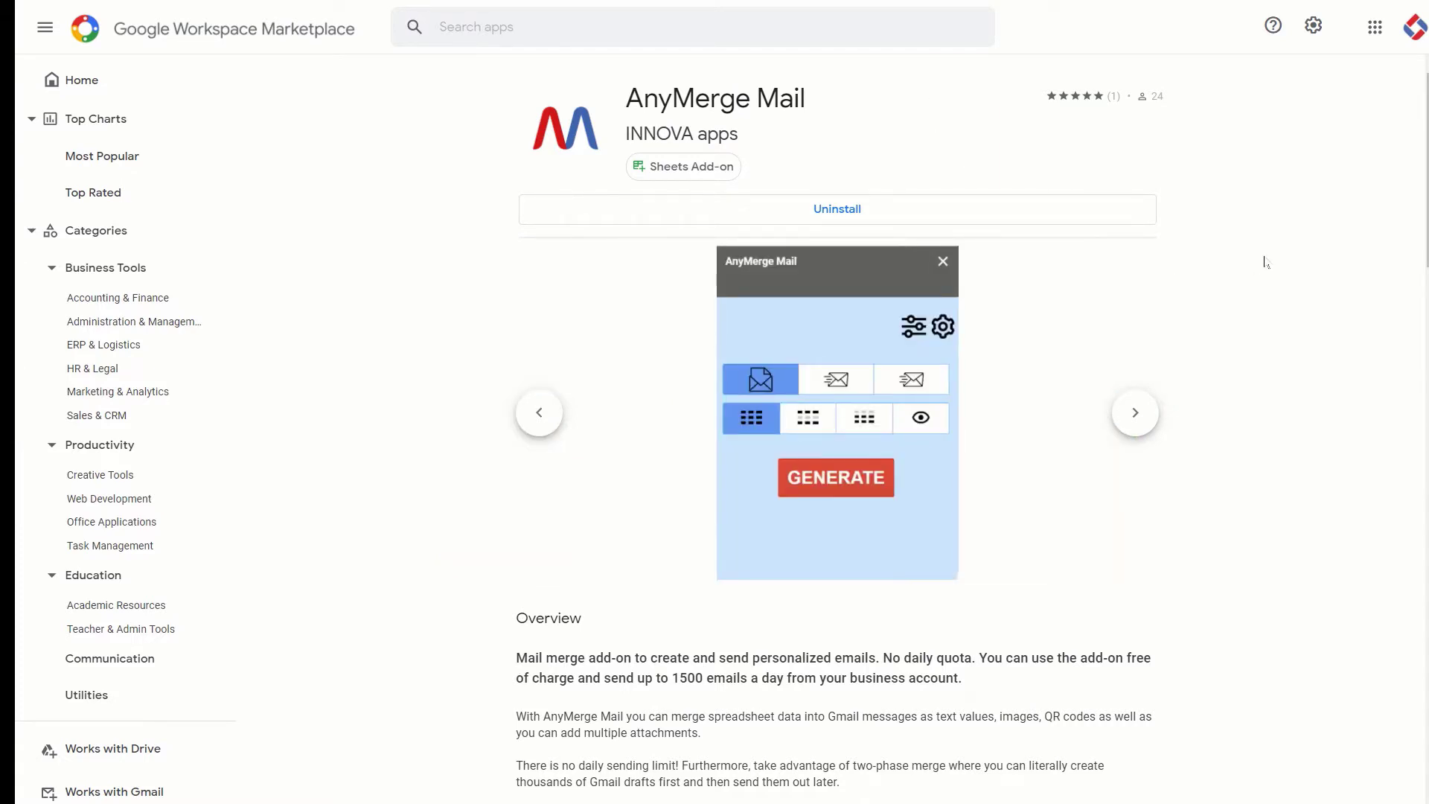
- Start a new app search from the Search apps box on the AnyMerge Mail listing
{"action": "left_click", "coordinate": [615, 29]}
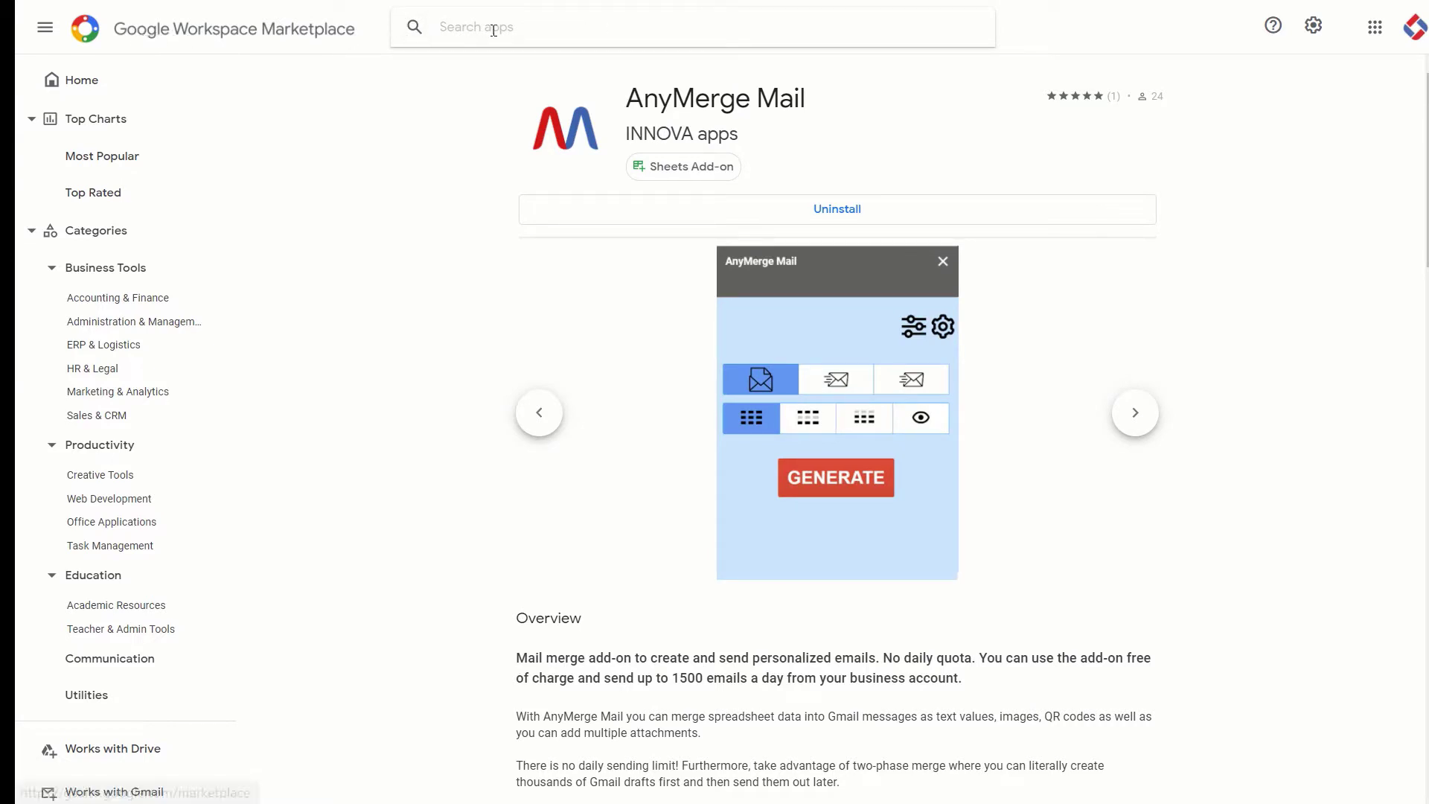
- Search the marketplace for 'AnyMerge Mail' and read through its Overview description
{"action": "type", "text": "AnyMerge Mail"}
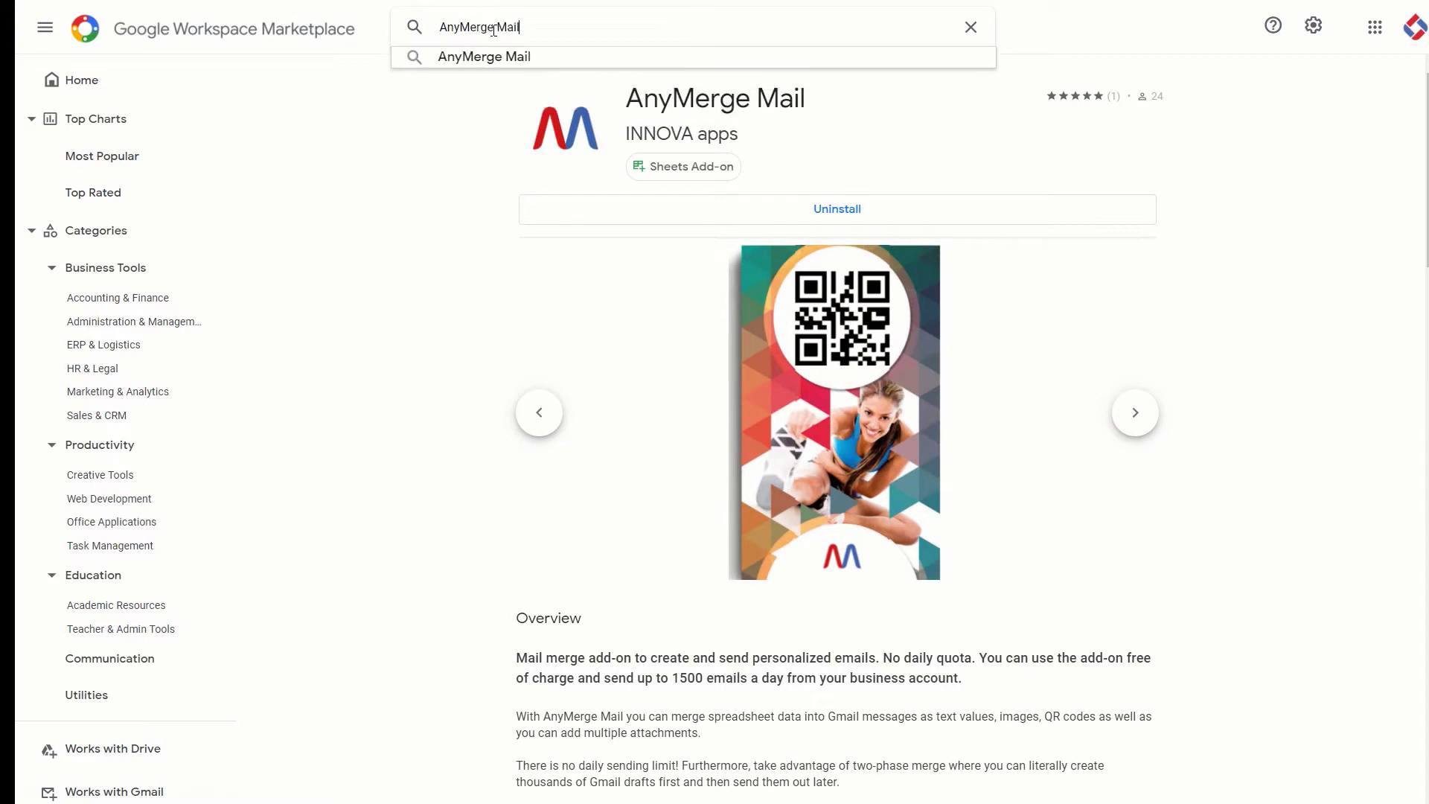
{"action": "left_click", "coordinate": [1225, 232]}
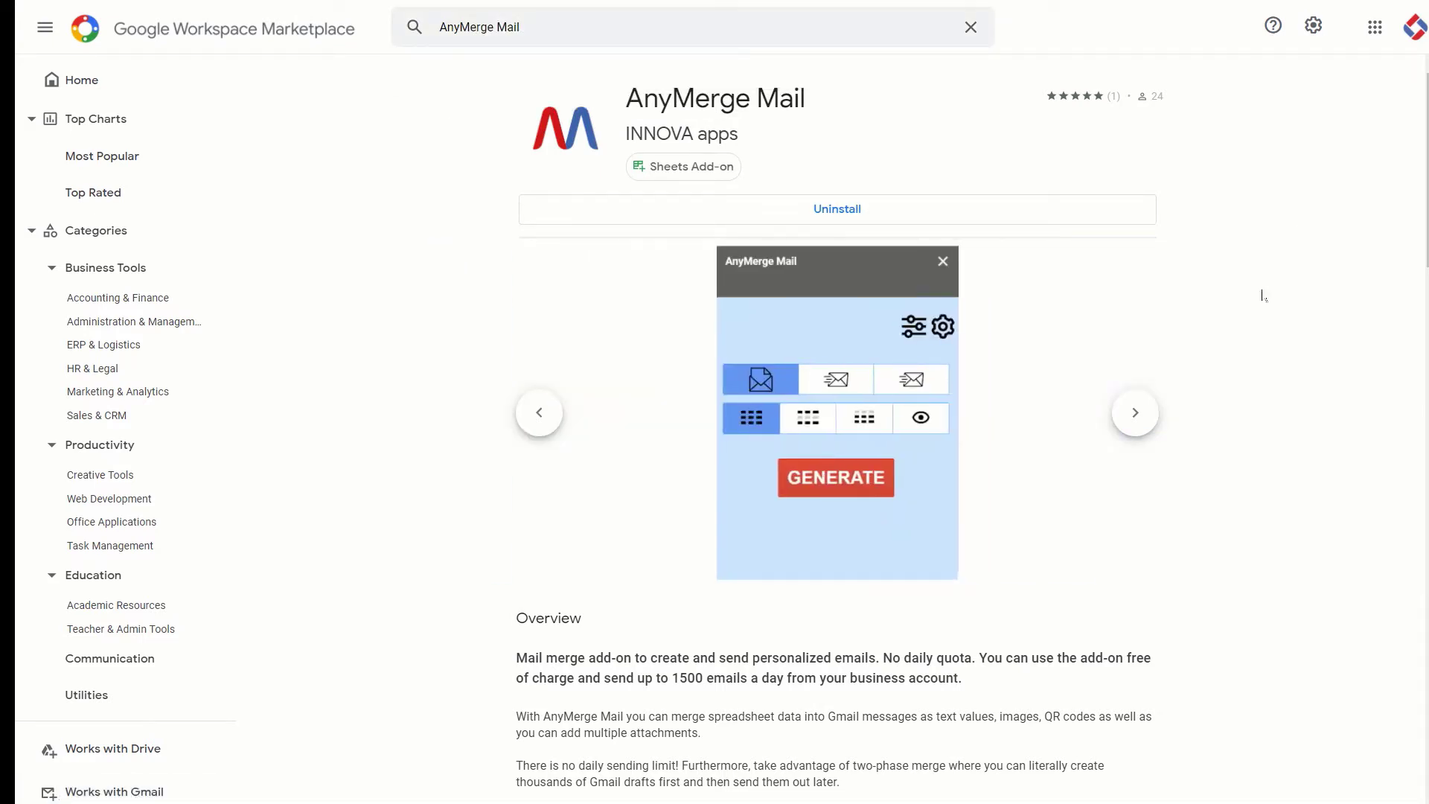
{"action": "scroll", "coordinate": [1263, 296], "scroll_direction": "down", "scroll_amount": 5}
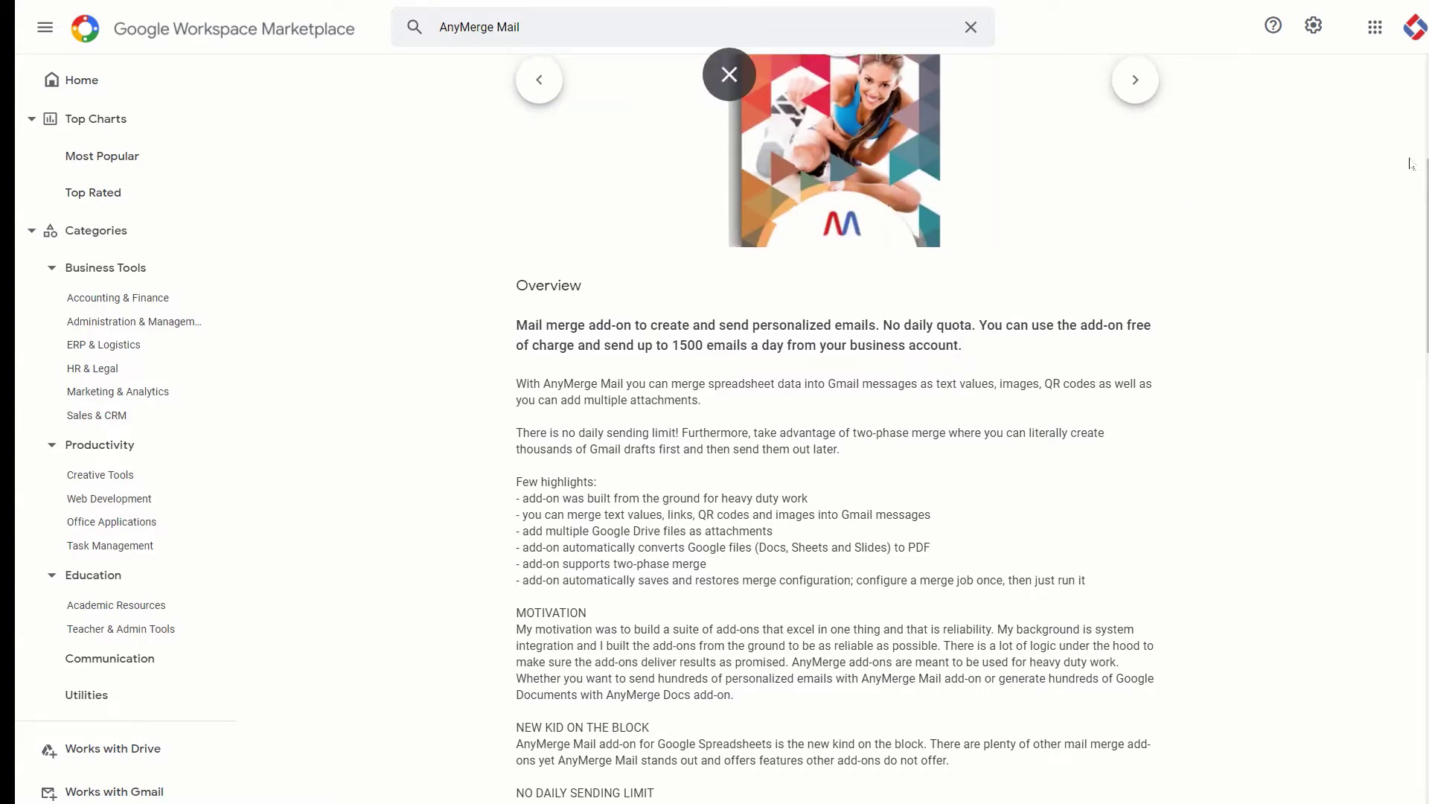
{"action": "scroll", "coordinate": [1389, 269], "scroll_direction": "up", "scroll_amount": 5}
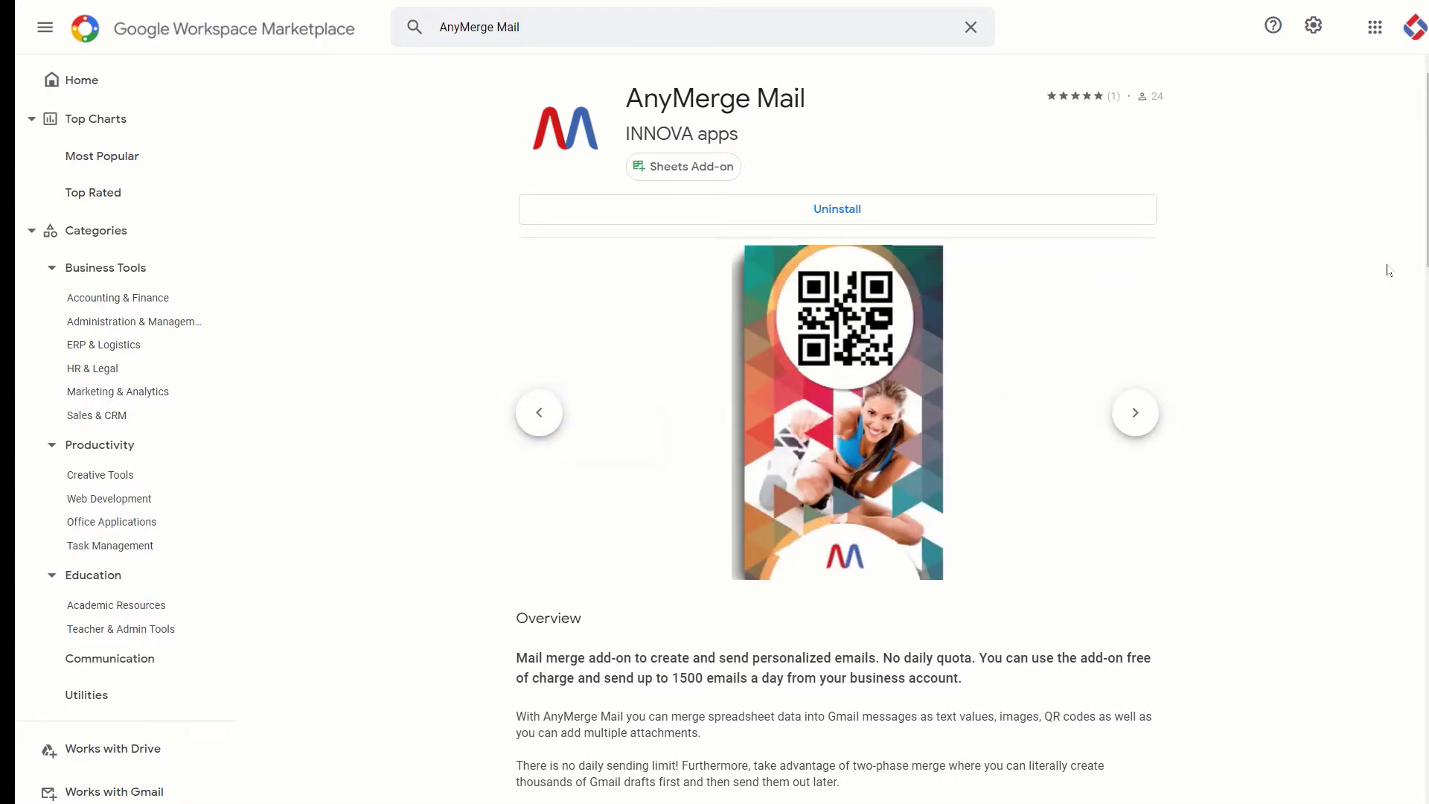
{"action": "left_click", "coordinate": [553, 41]}
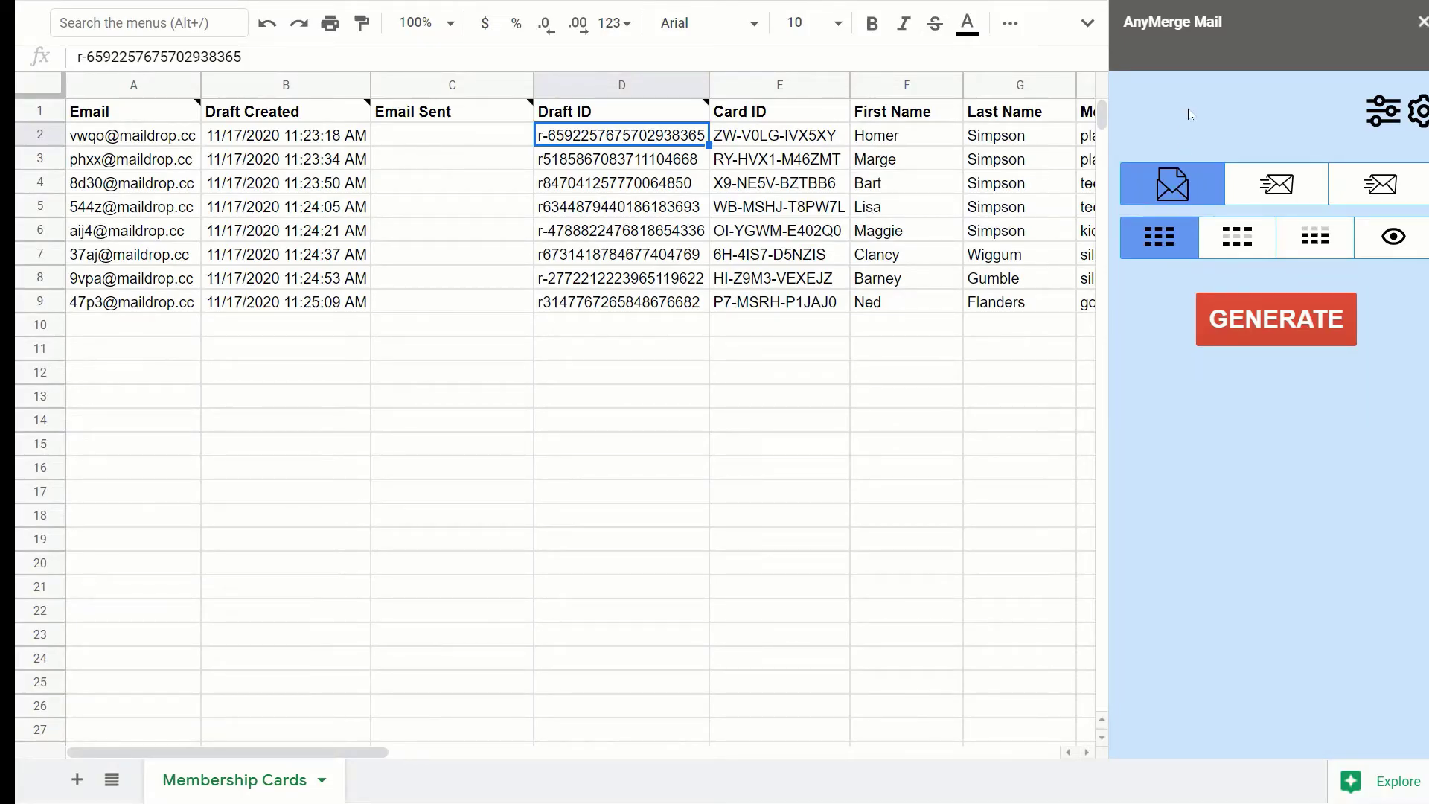
- Check that AnyMerge Mail appears among the spreadsheet's installed add-ons
{"action": "left_click", "coordinate": [594, 372]}
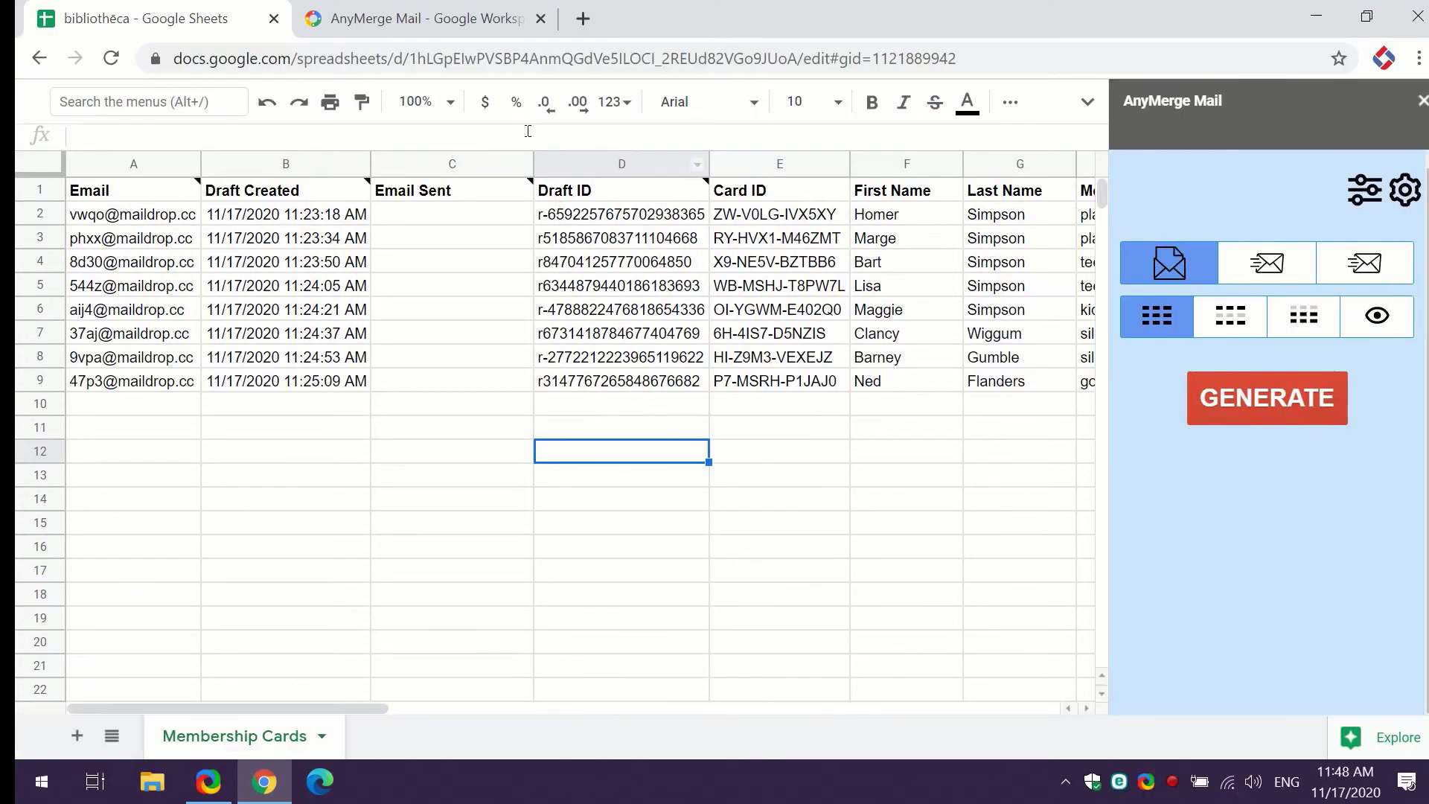
{"action": "left_click", "coordinate": [1087, 102]}
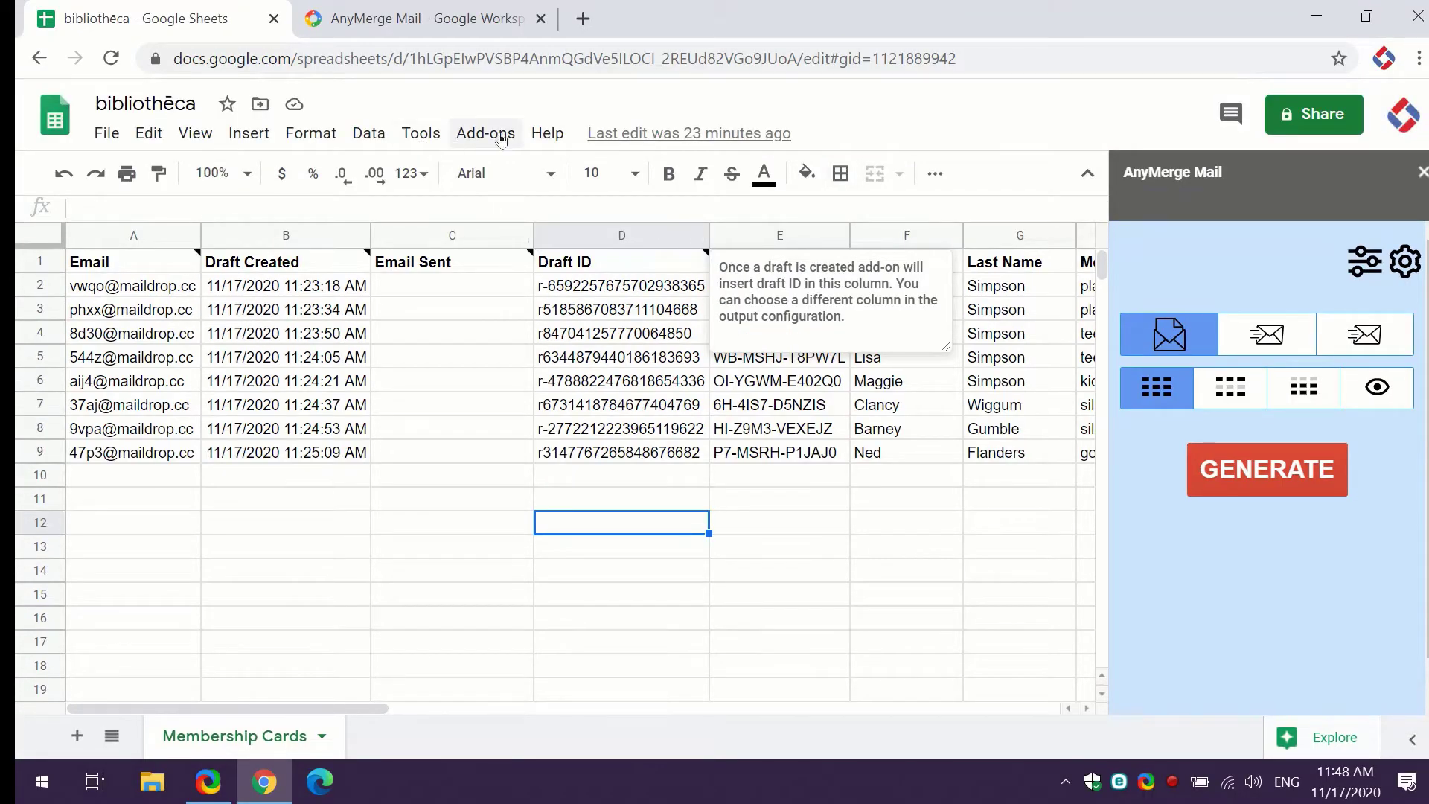
{"action": "left_click", "coordinate": [468, 137]}
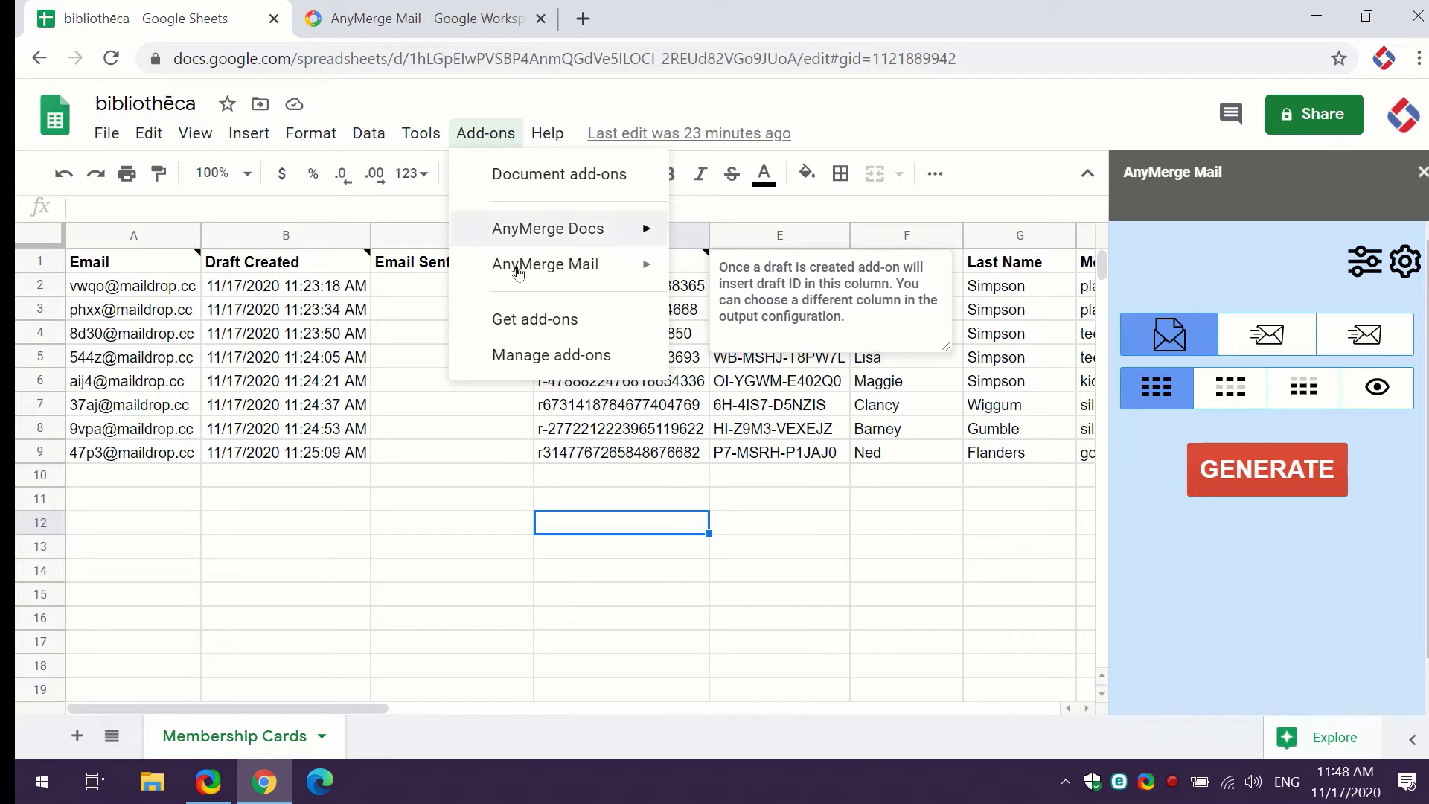
{"action": "mouse_move", "coordinate": [517, 270]}
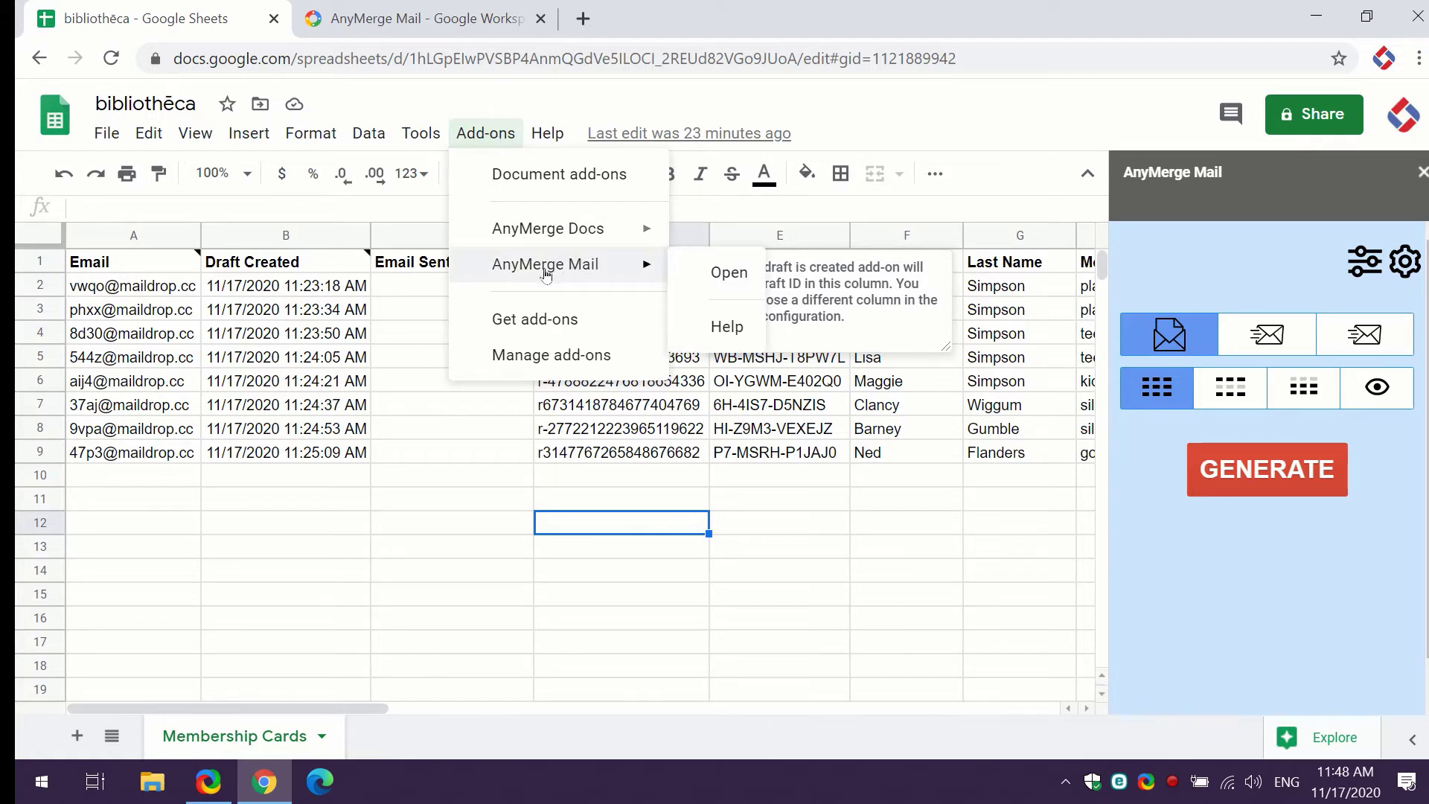
{"action": "left_click", "coordinate": [499, 509]}
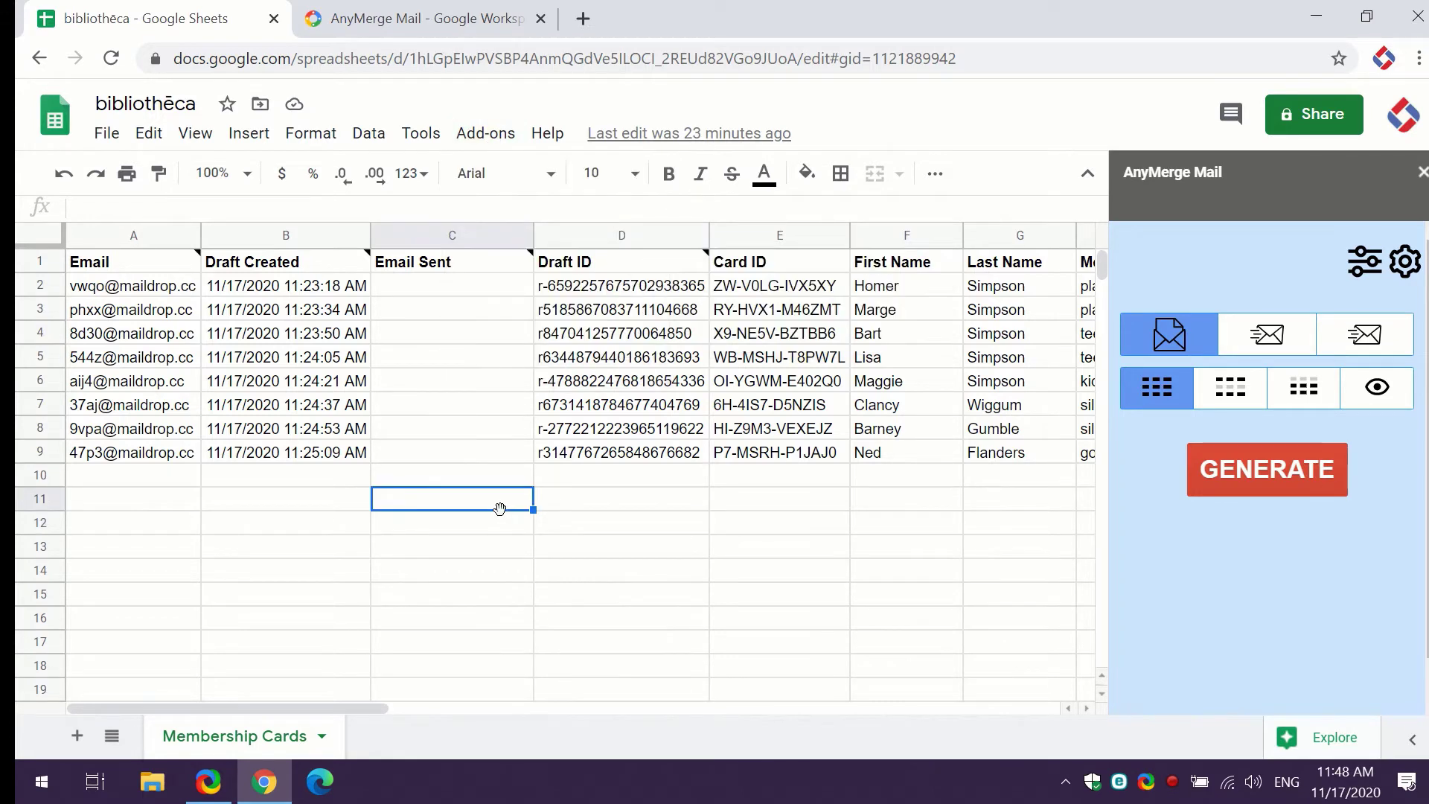
- Go full screen and open AnyMerge Mail's sheet configuration for Membership Cards
{"action": "key", "text": "F11"}
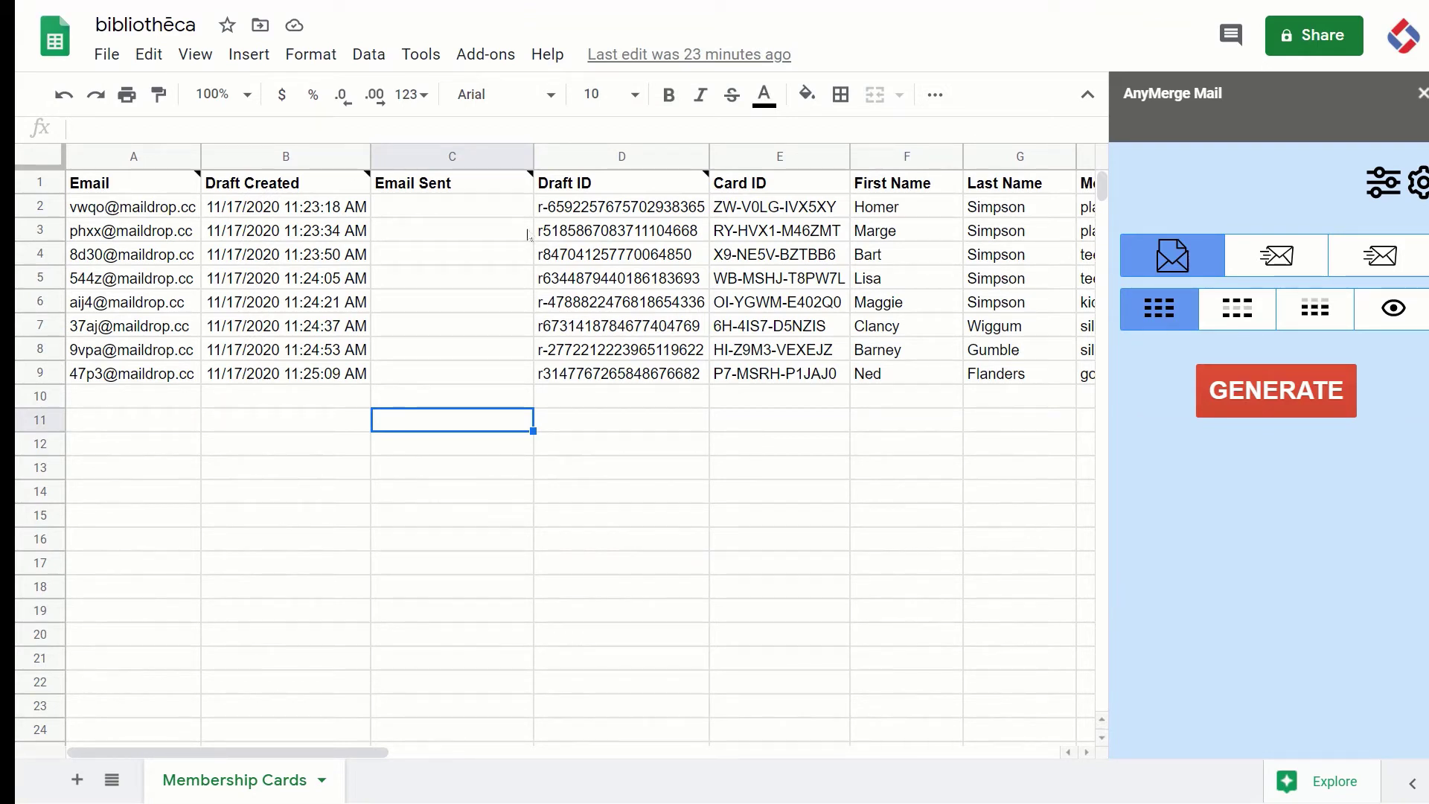
{"action": "left_click", "coordinate": [298, 539]}
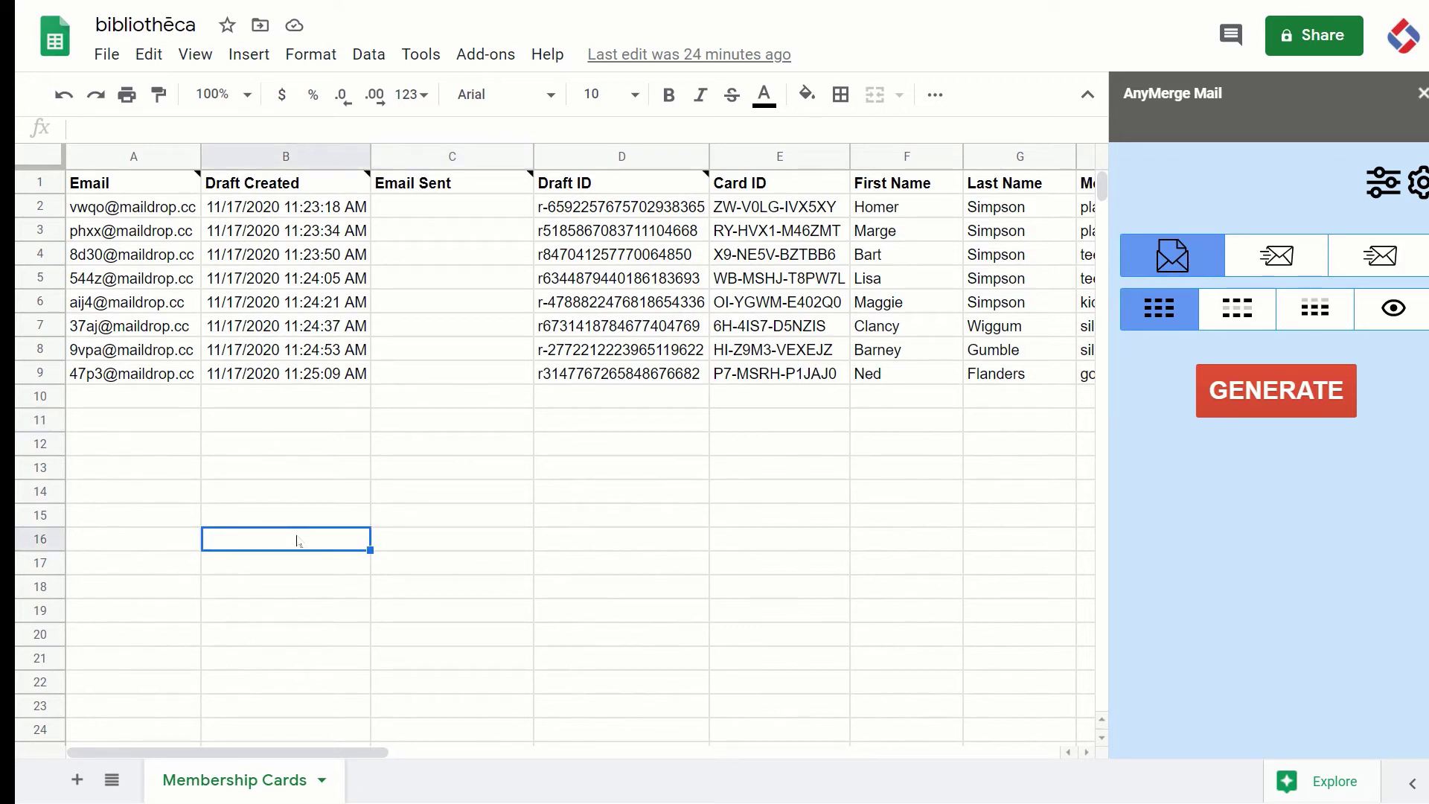
{"action": "left_click", "coordinate": [1388, 185]}
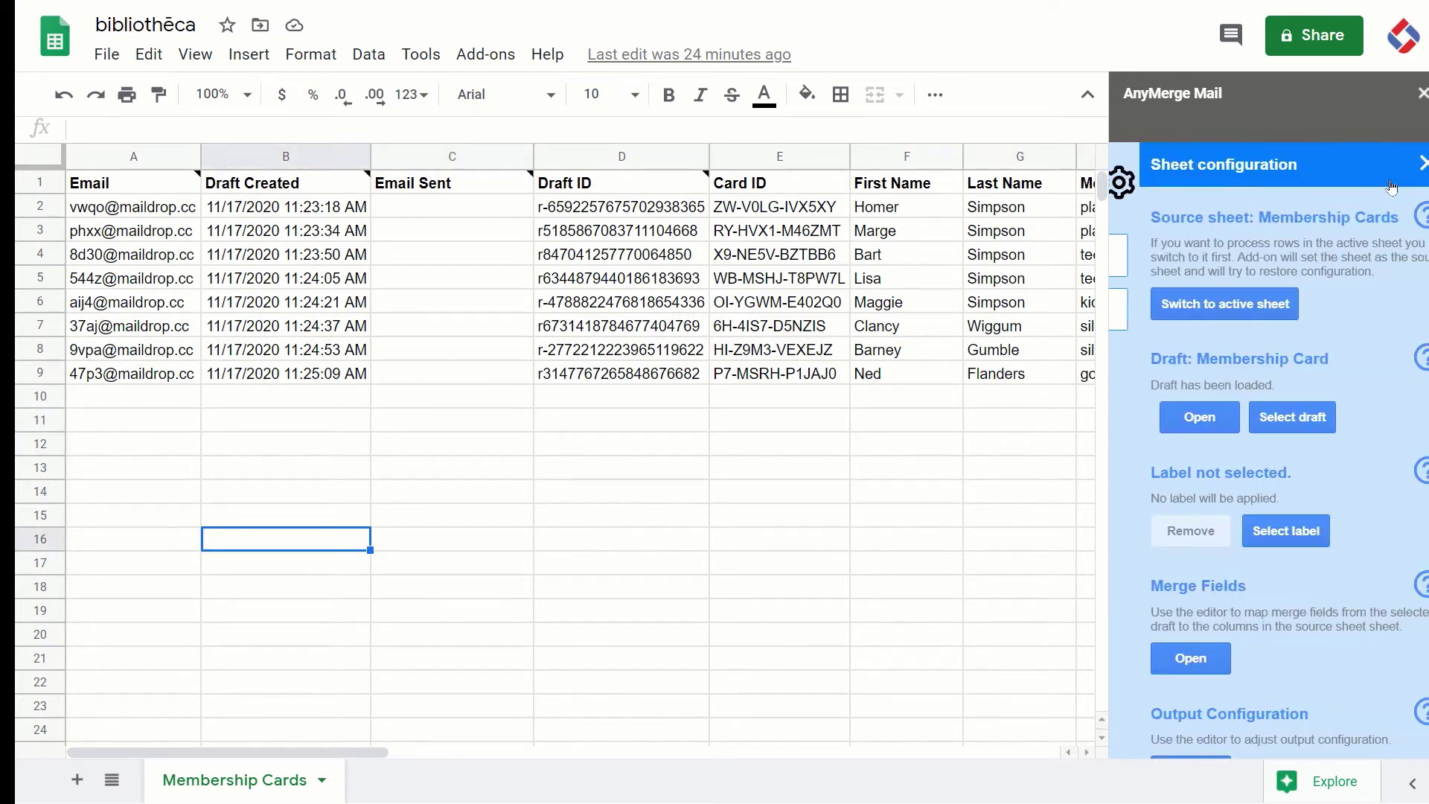
- Open the Membership Card template draft from the Gmail Drafts list
{"action": "left_click", "coordinate": [1164, 419]}
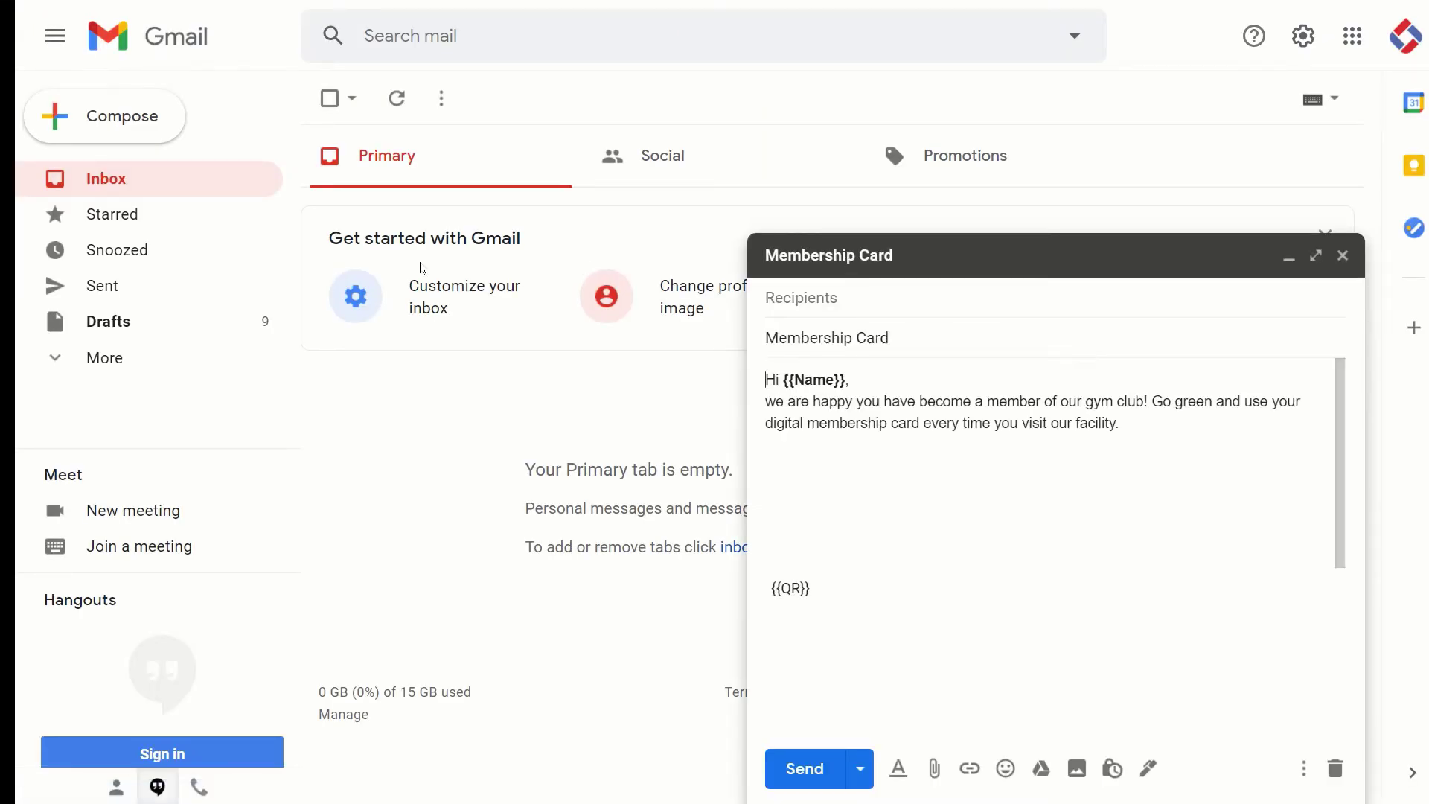
{"action": "left_click", "coordinate": [182, 324]}
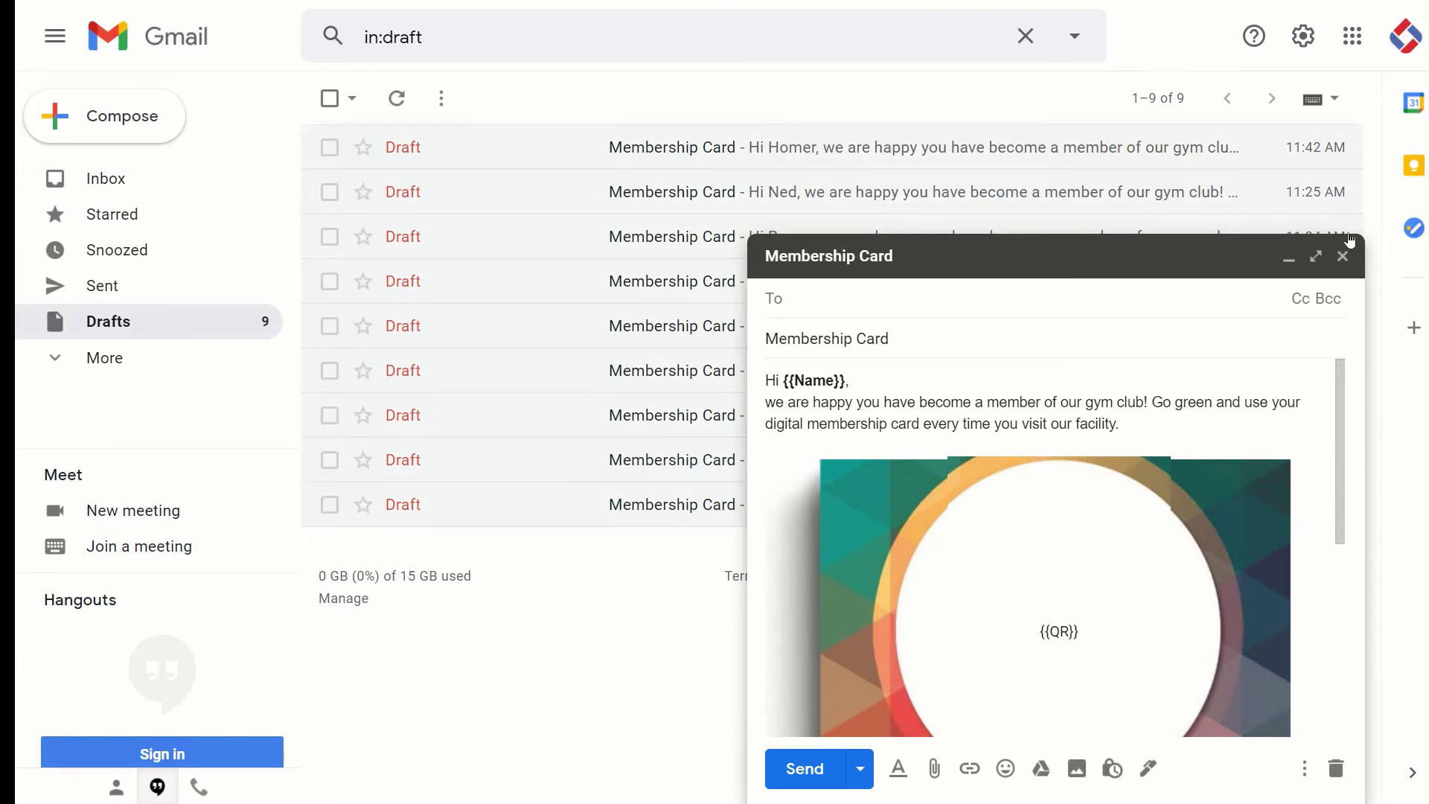
{"action": "left_click", "coordinate": [1297, 264]}
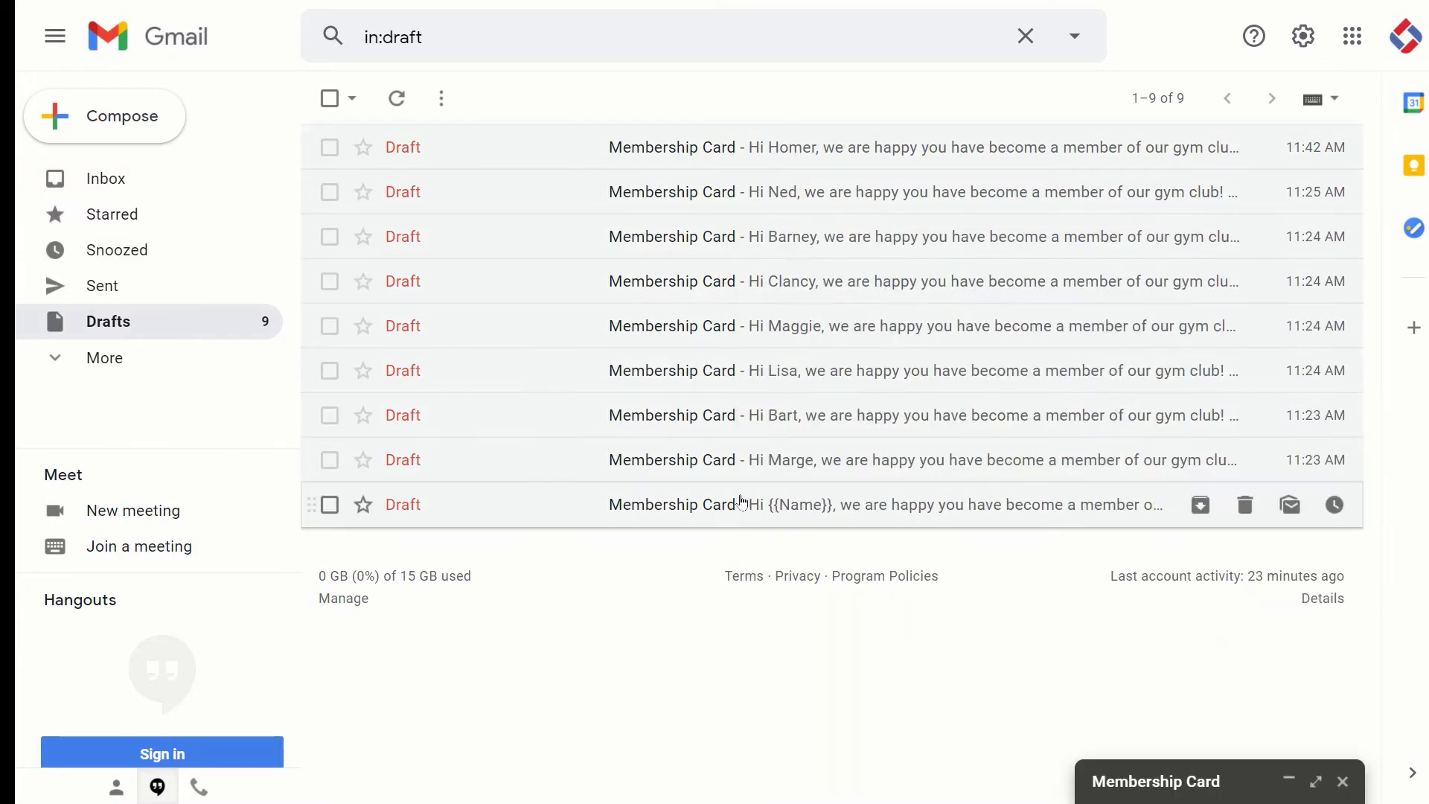
{"action": "left_click", "coordinate": [666, 507]}
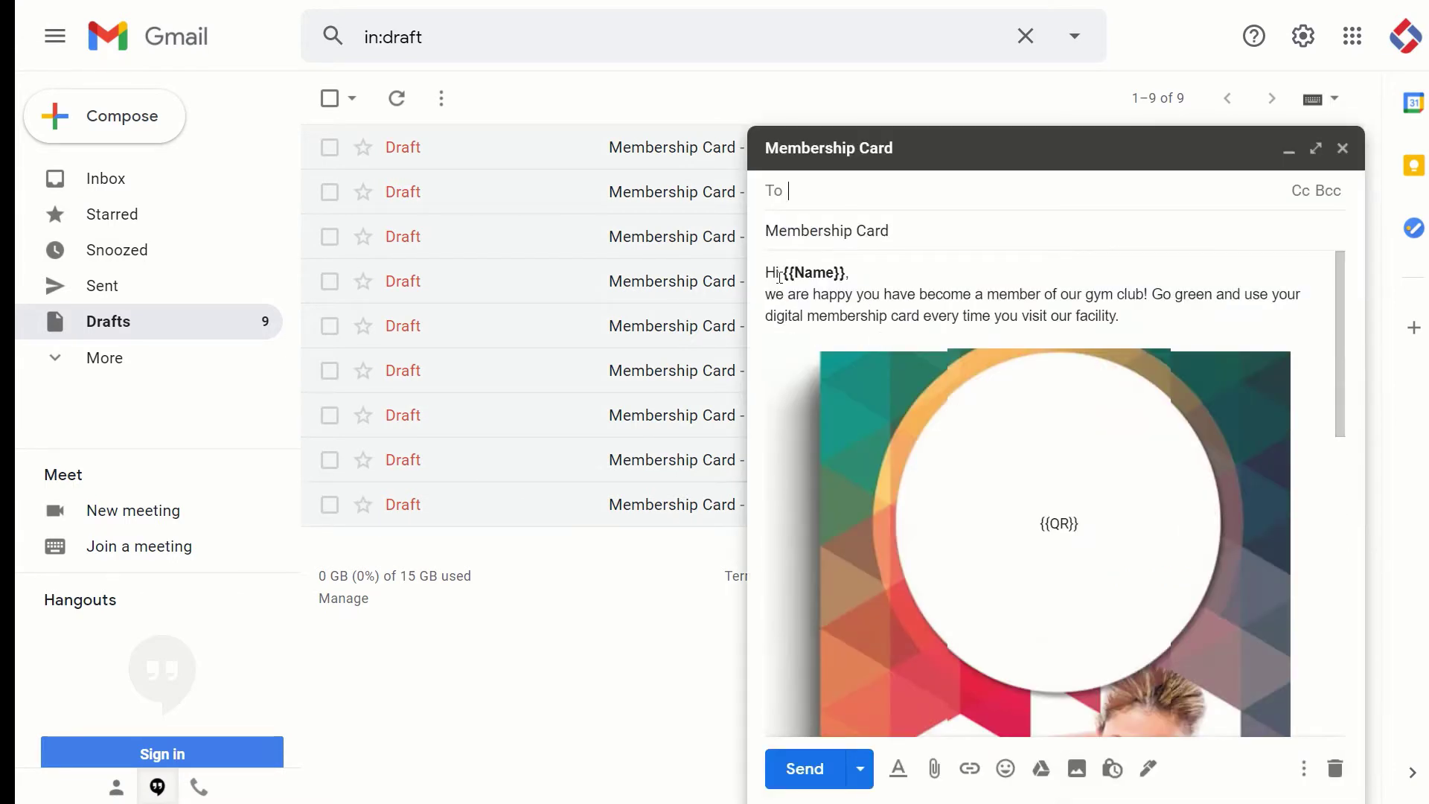
- Inspect the template's {{Name}} greeting placeholder and its membership card image
{"action": "left_click_drag", "start_coordinate": [779, 277], "coordinate": [851, 276]}
{"action": "left_click", "coordinate": [852, 301]}
{"action": "scroll", "coordinate": [825, 360], "scroll_direction": "down", "scroll_amount": 3}
{"action": "scroll", "coordinate": [903, 363], "scroll_direction": "up", "scroll_amount": 3}
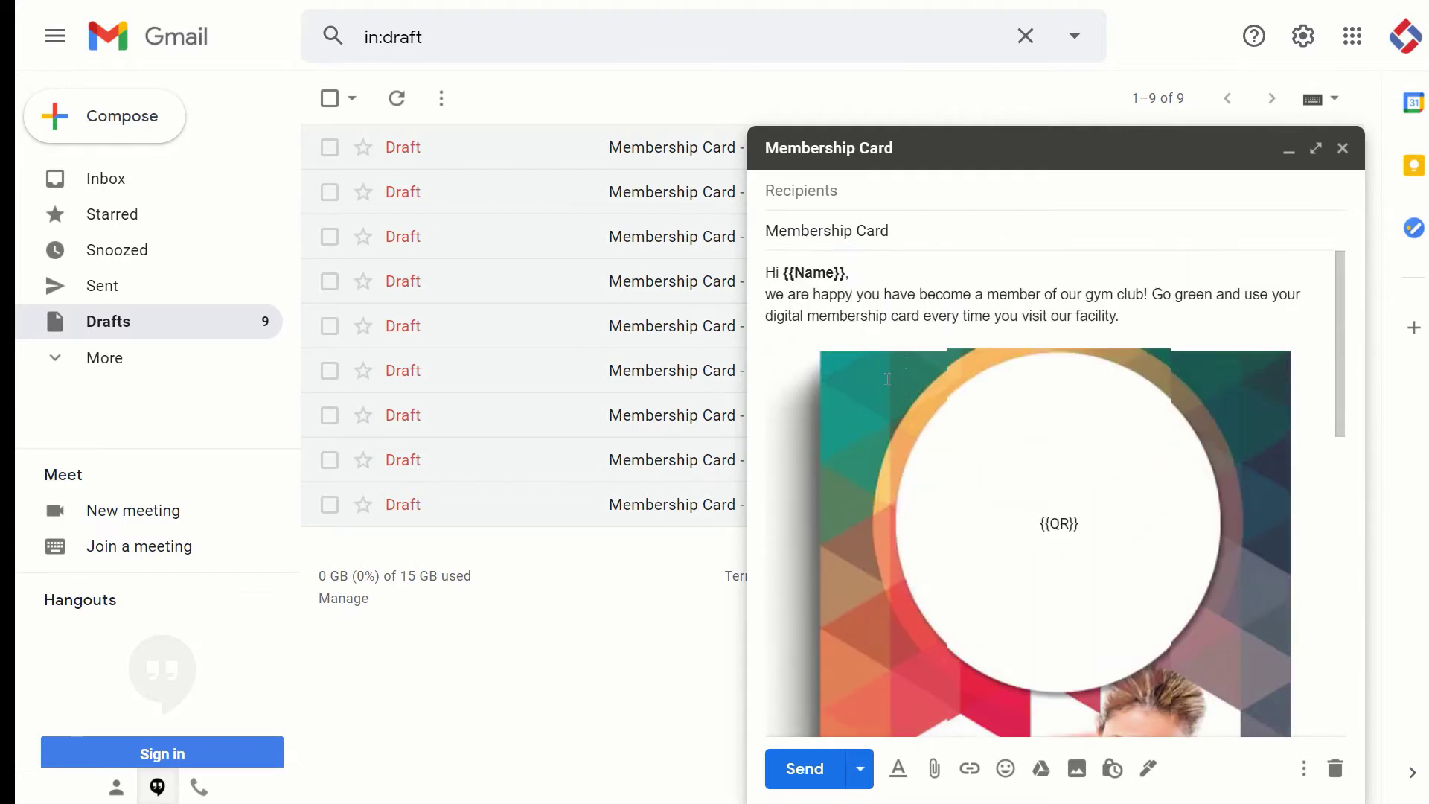
{"action": "left_click", "coordinate": [1240, 381]}
{"action": "scroll", "coordinate": [1240, 382], "scroll_direction": "down", "scroll_amount": 3}
{"action": "scroll", "coordinate": [999, 461], "scroll_direction": "down", "scroll_amount": 3}
{"action": "scroll", "coordinate": [999, 461], "scroll_direction": "up", "scroll_amount": 8}
- Check the {{QR}} placeholder, then minimize the template to show all drafts
{"action": "left_click", "coordinate": [1060, 531]}
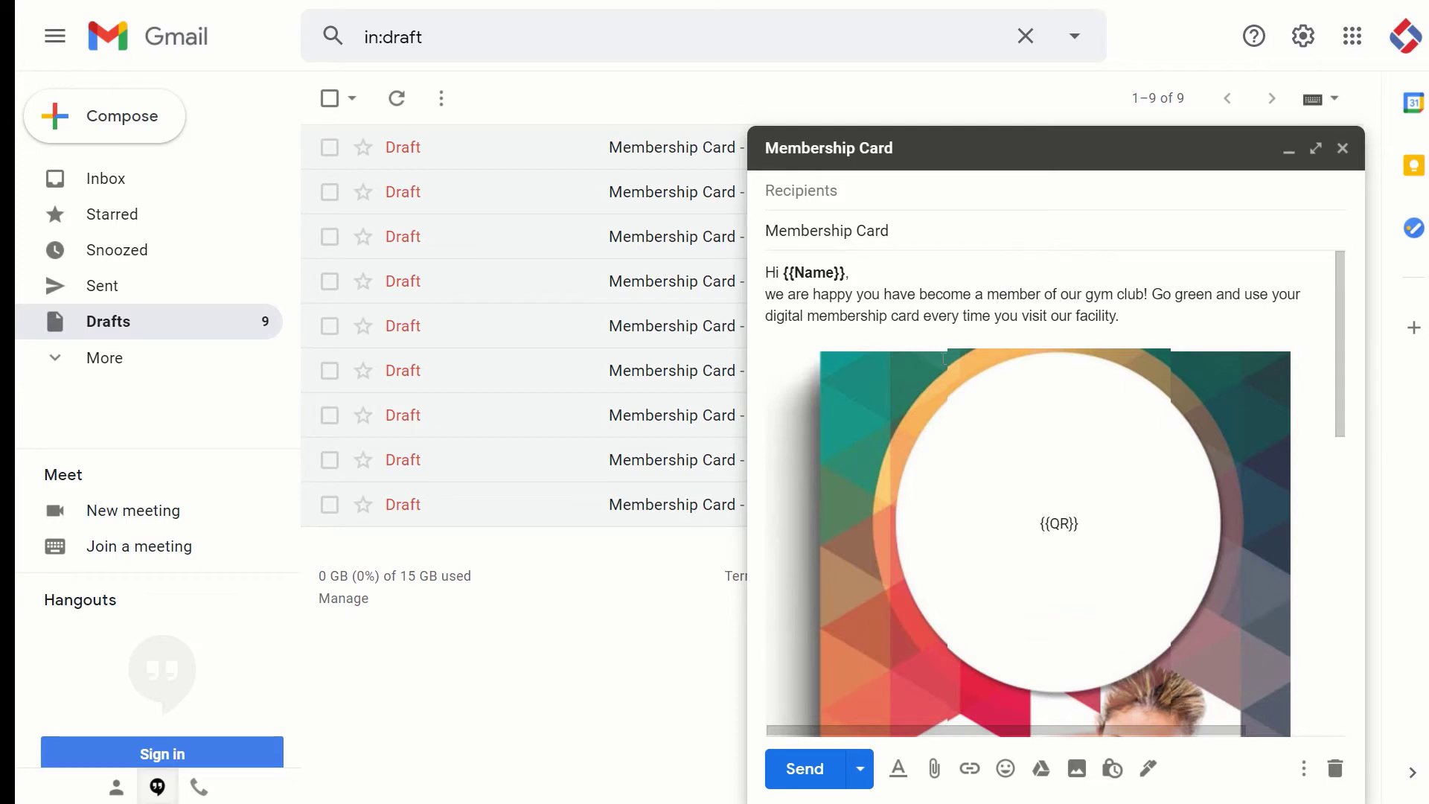
{"action": "scroll", "coordinate": [987, 531], "scroll_direction": "down", "scroll_amount": 10}
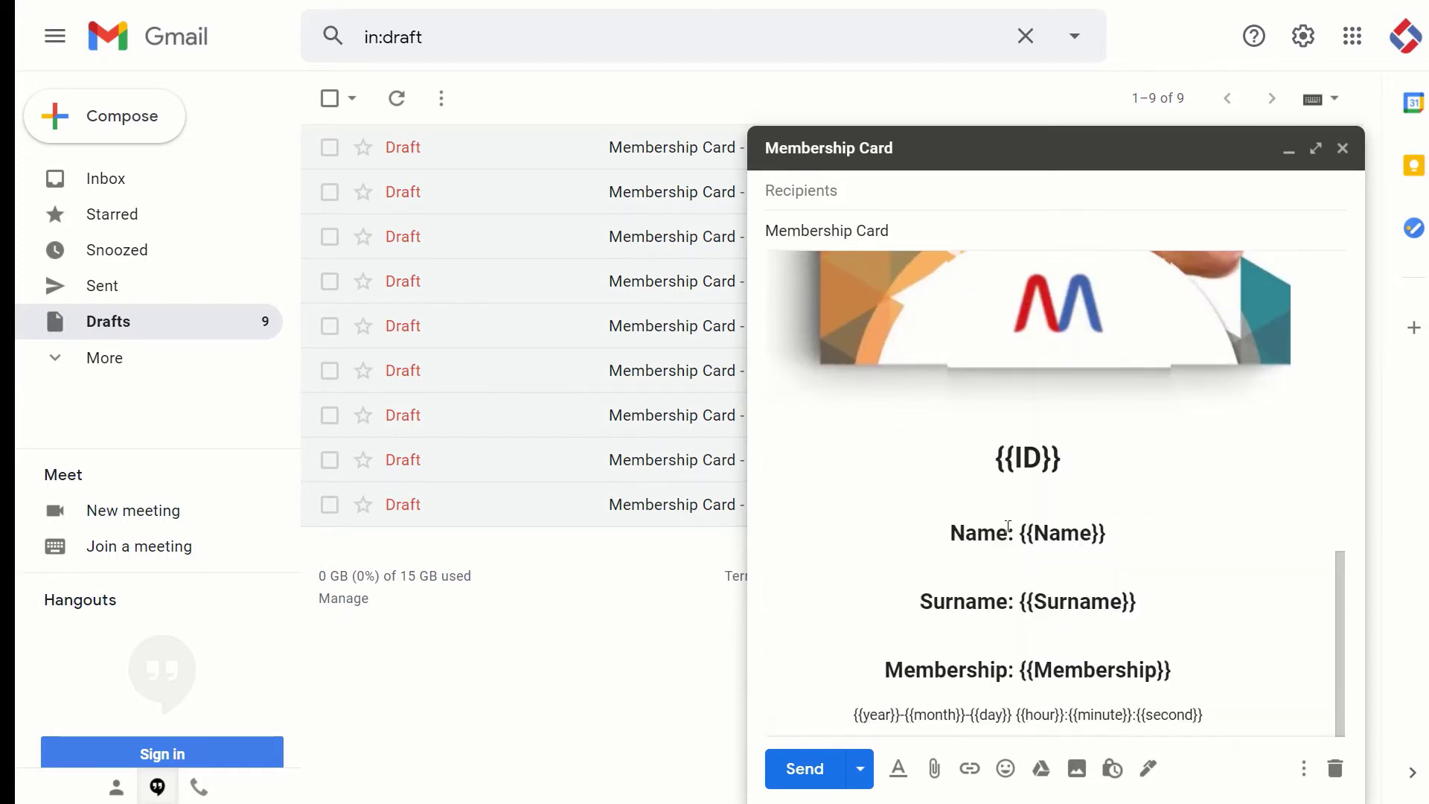
{"action": "scroll", "coordinate": [1008, 527], "scroll_direction": "up", "scroll_amount": 12}
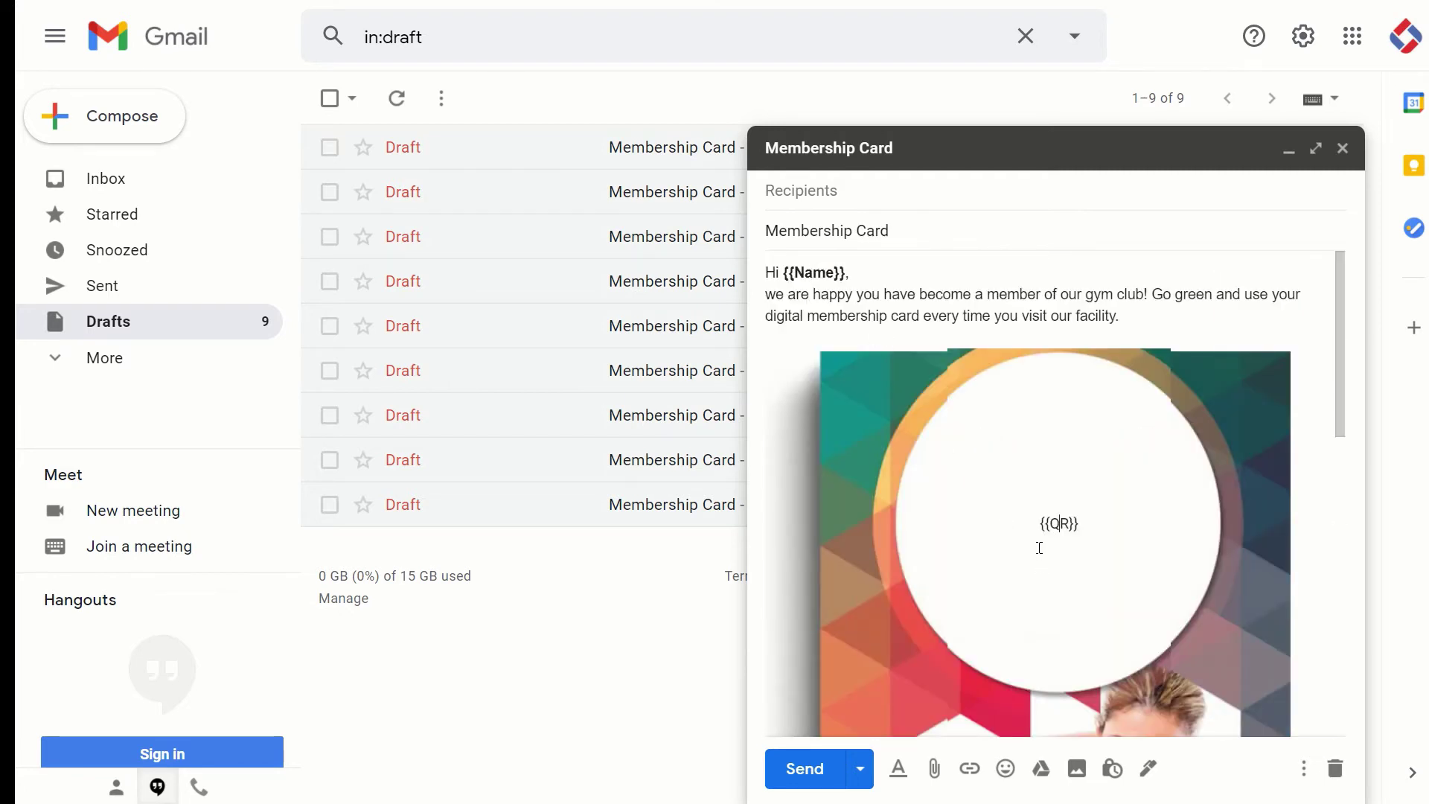
{"action": "scroll", "coordinate": [1039, 548], "scroll_direction": "down", "scroll_amount": 10}
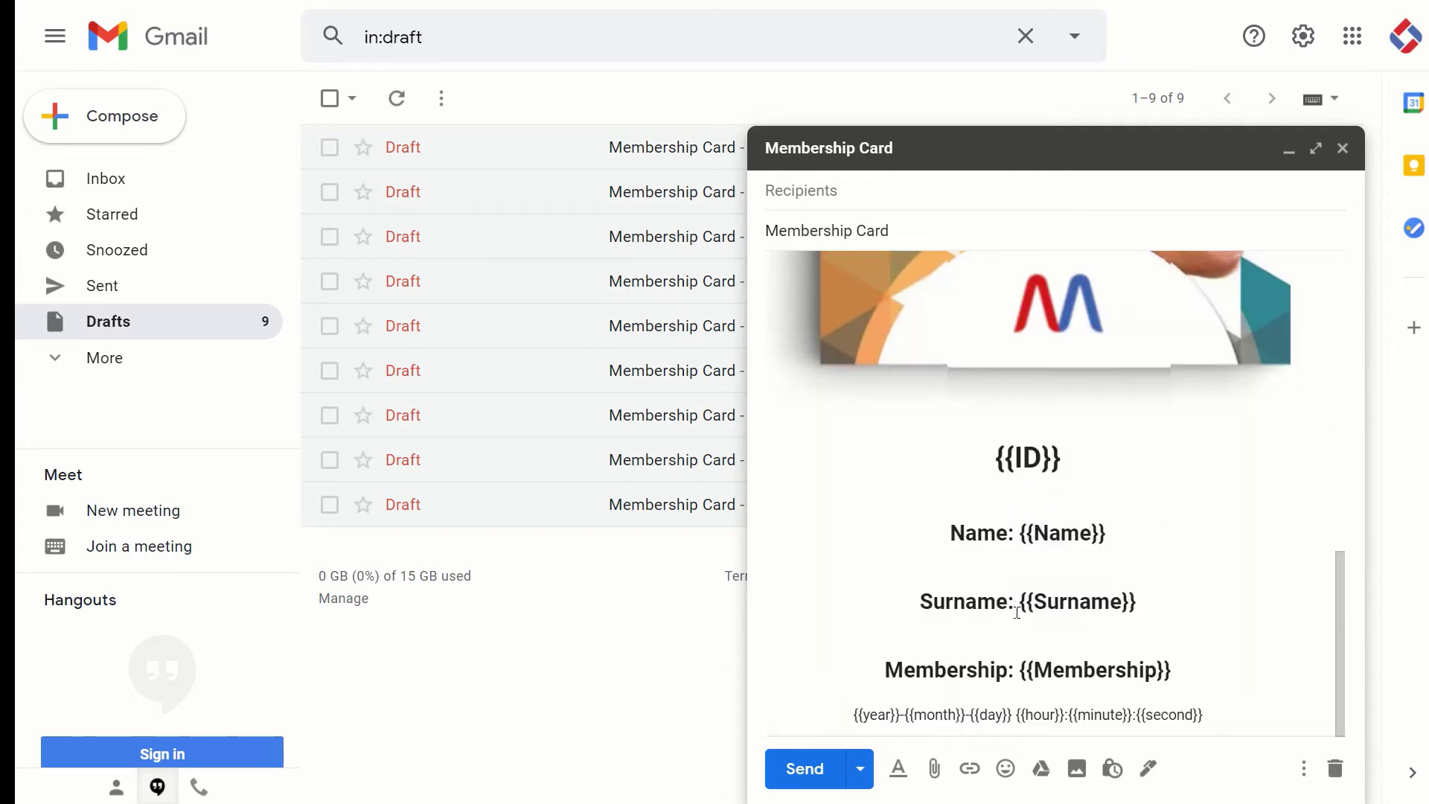
{"action": "scroll", "coordinate": [1123, 190], "scroll_direction": "up", "scroll_amount": 10}
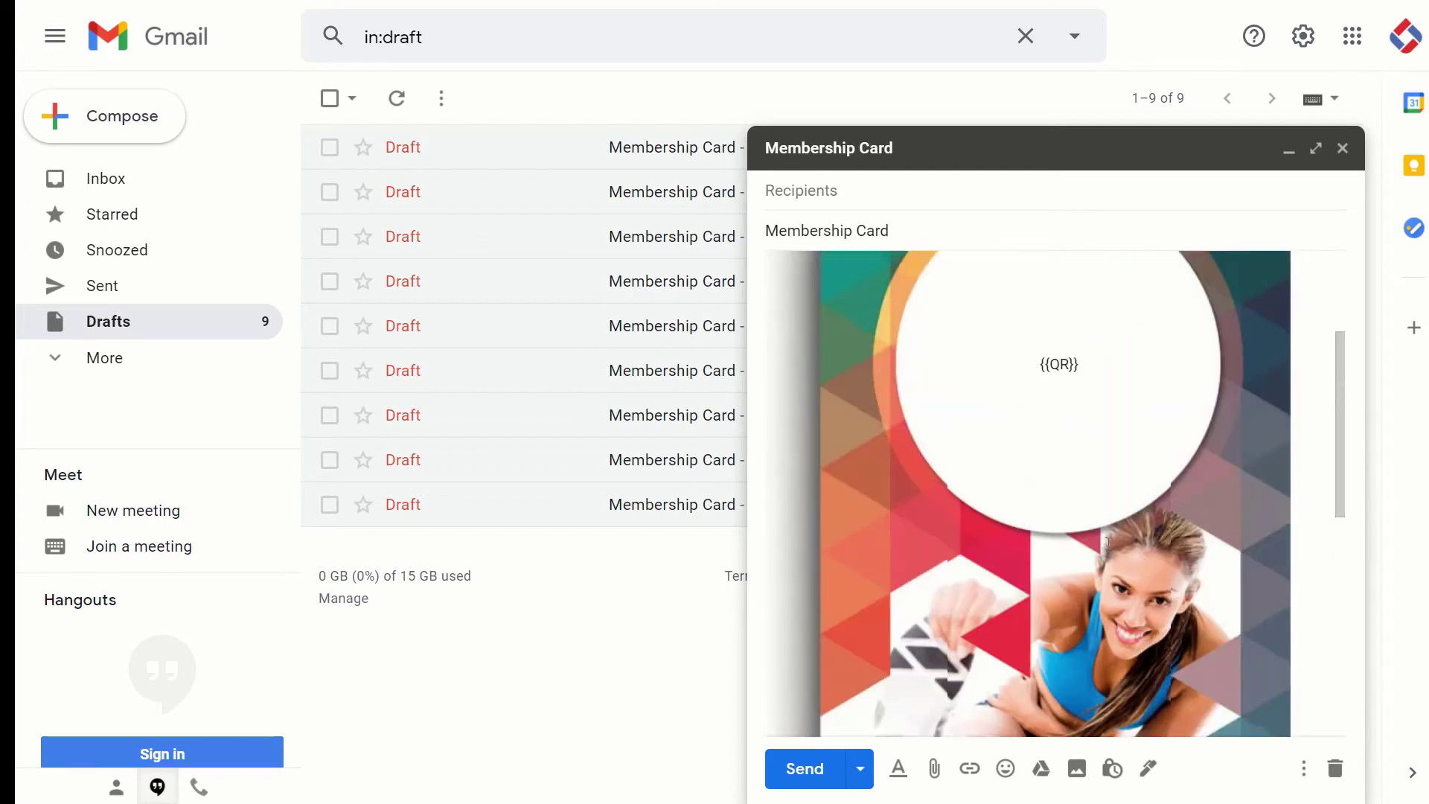
{"action": "left_click", "coordinate": [1289, 148]}
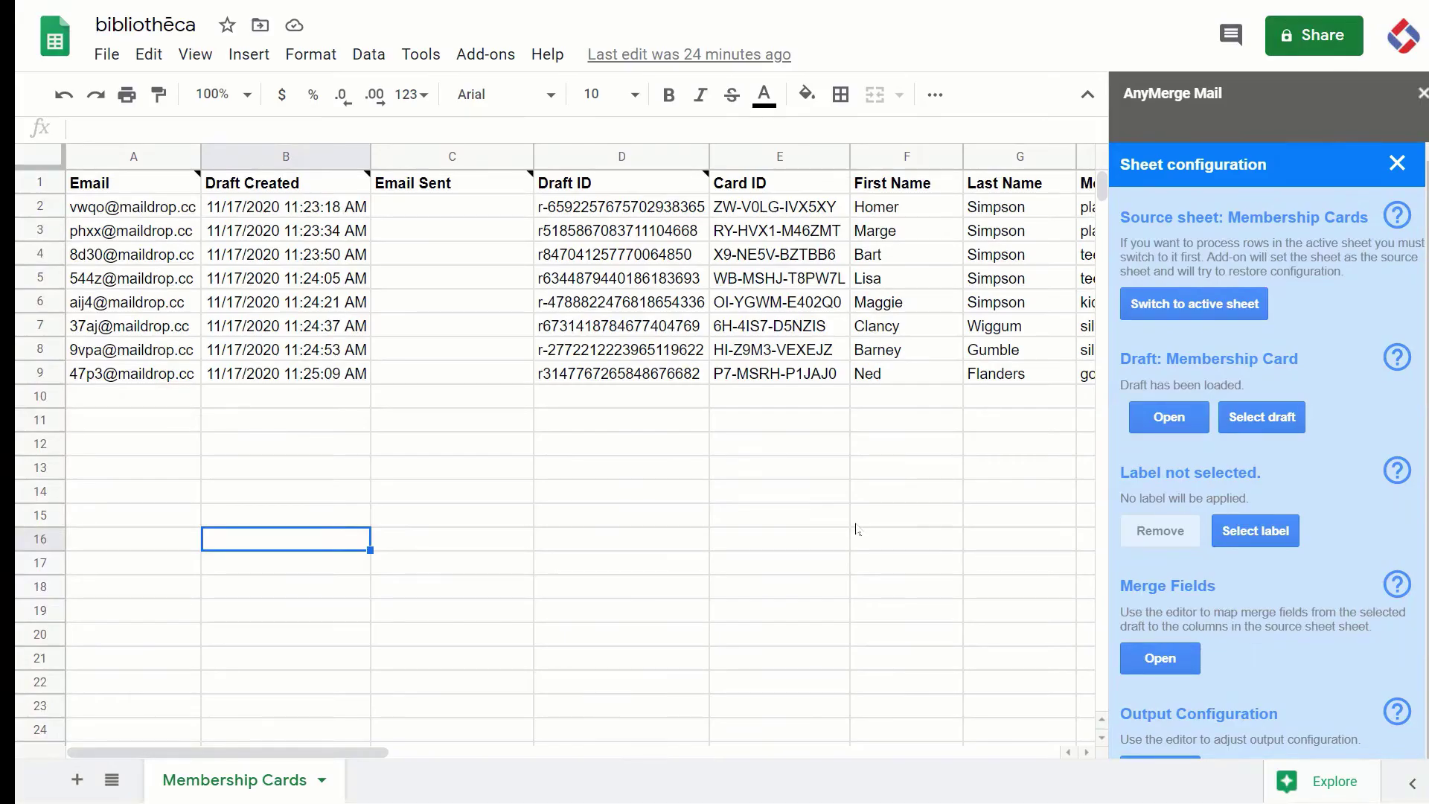
- Set AnyMerge Mail to draft-only mode for the entire sheet and generate the member drafts
{"action": "left_click", "coordinate": [1398, 163]}
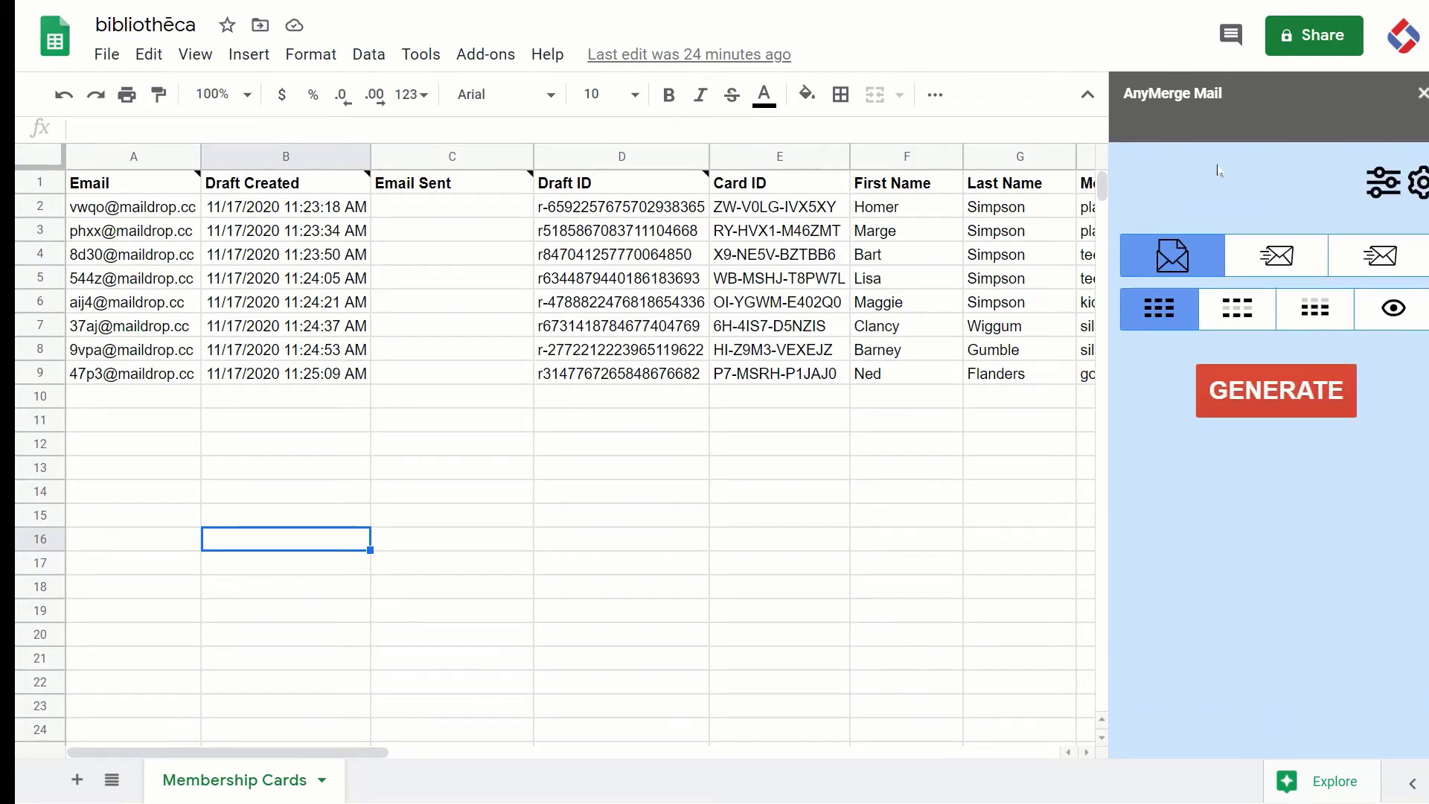
{"action": "left_click", "coordinate": [1194, 260]}
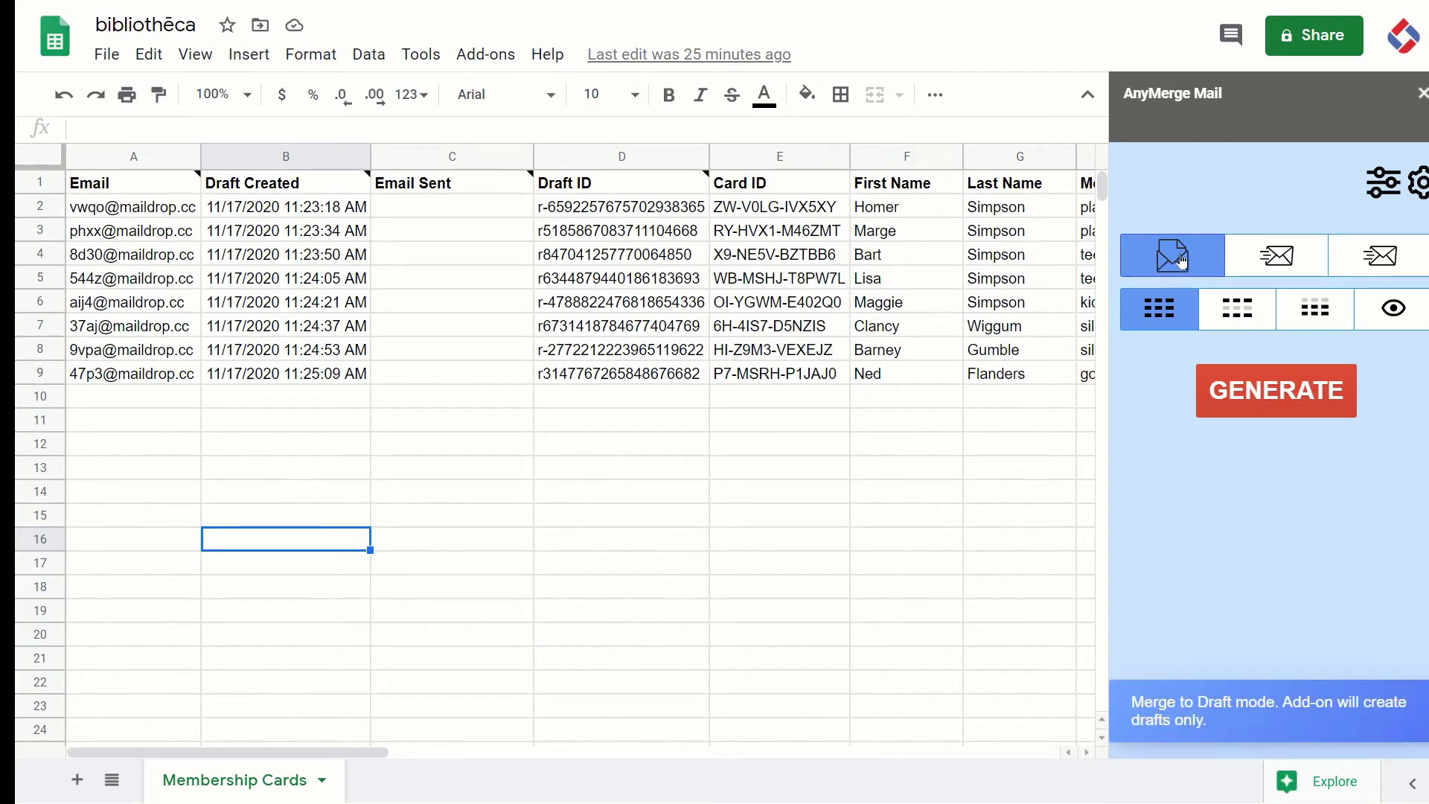
{"action": "left_click", "coordinate": [1182, 259]}
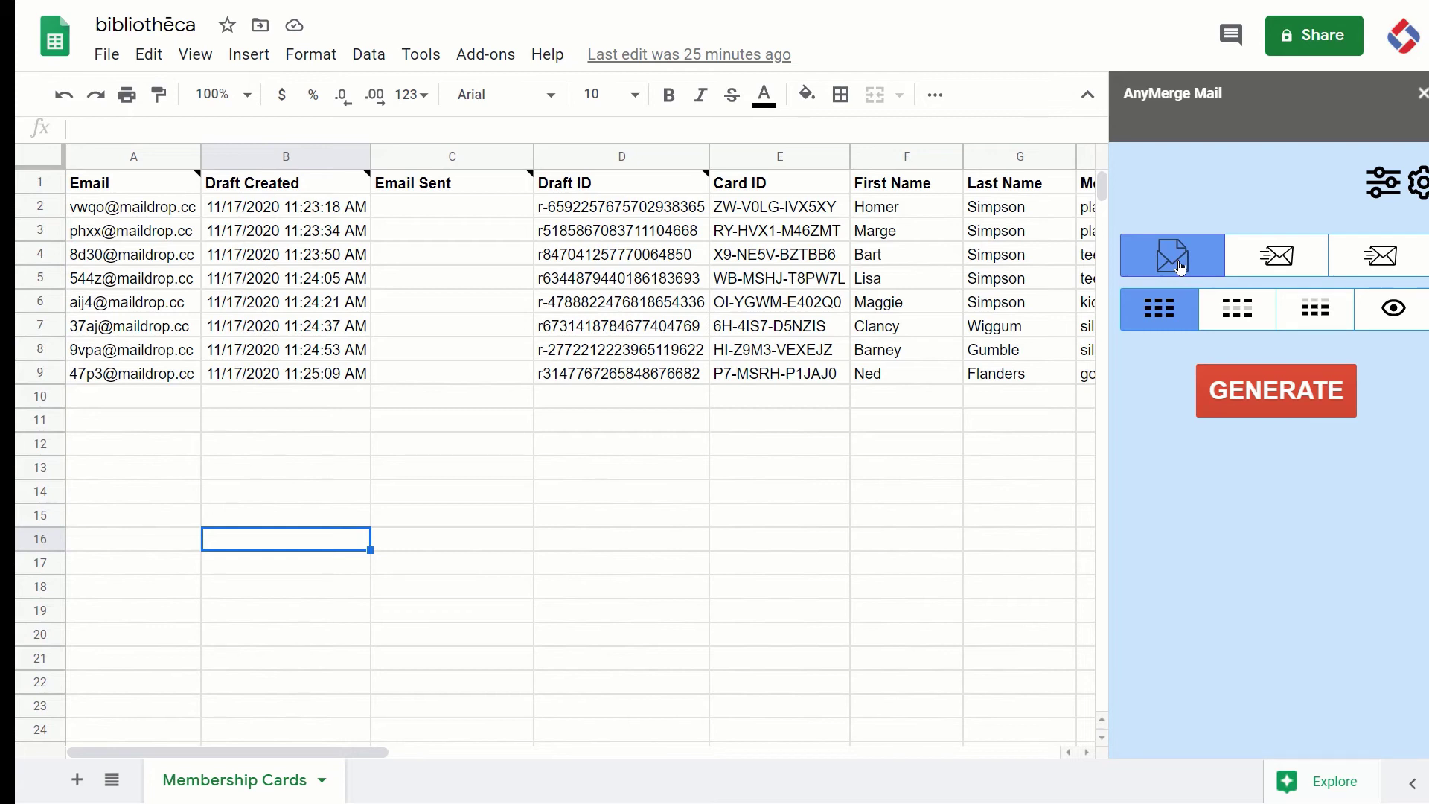
{"action": "left_click", "coordinate": [1172, 311]}
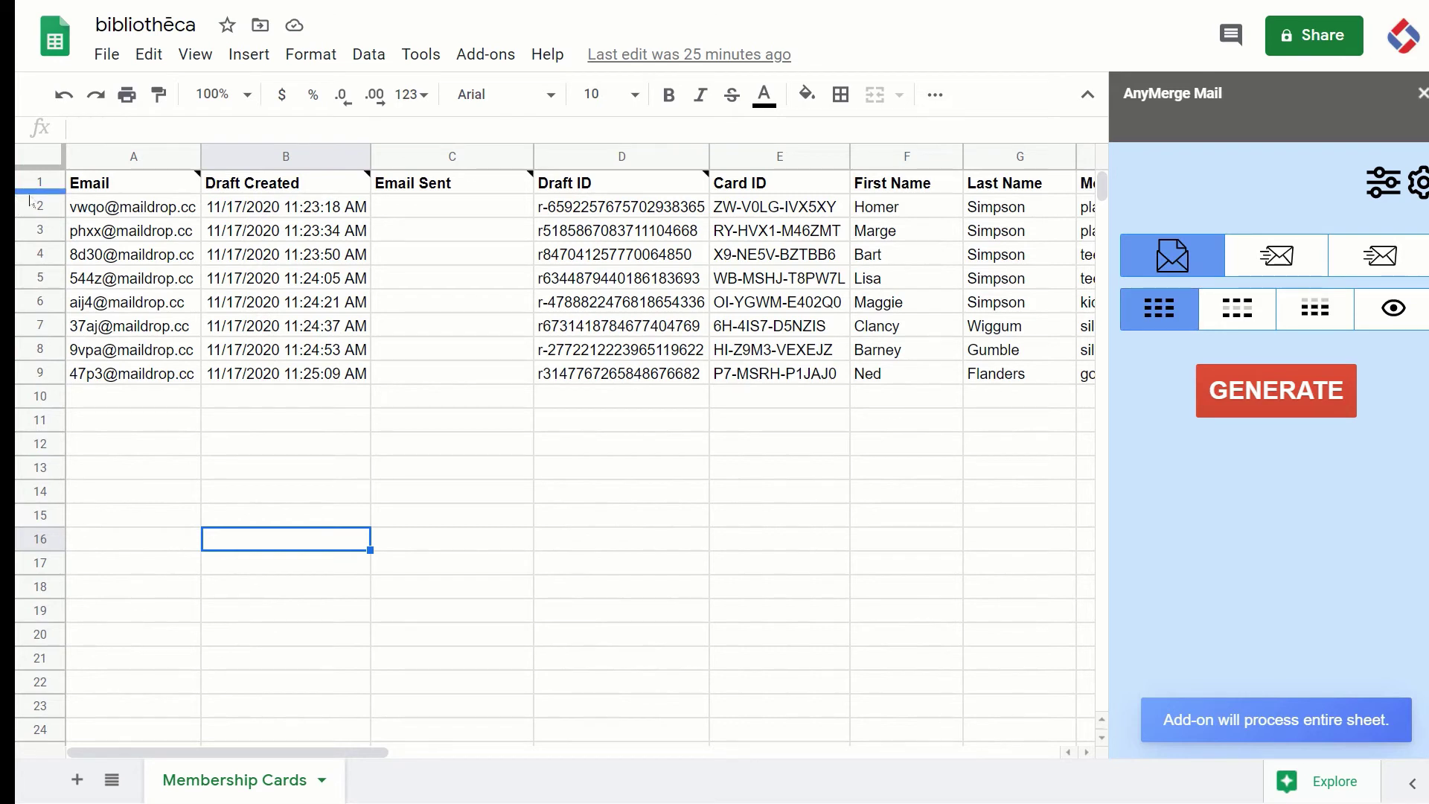
{"action": "left_click_drag", "start_coordinate": [37, 208], "coordinate": [64, 362]}
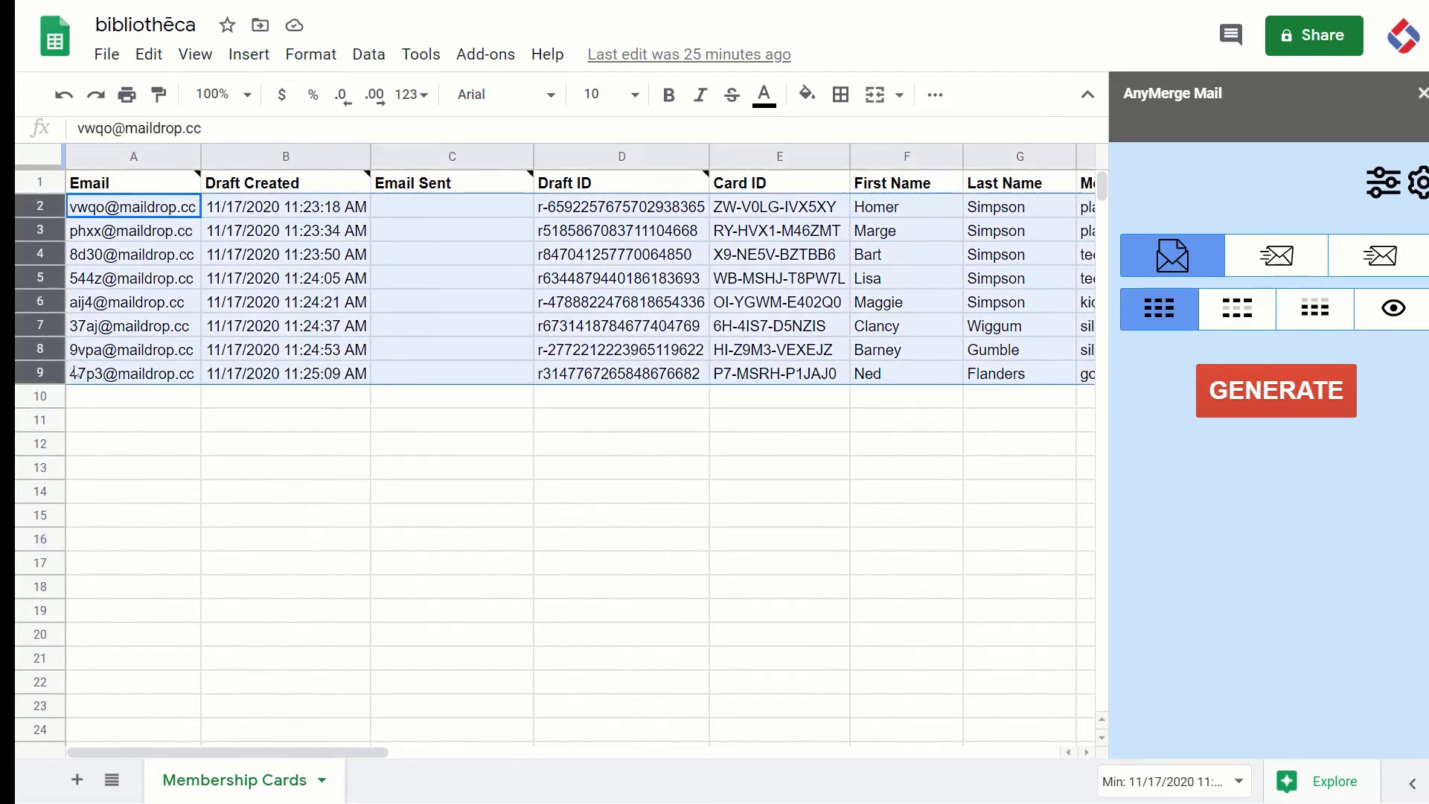
{"action": "left_click", "coordinate": [269, 398]}
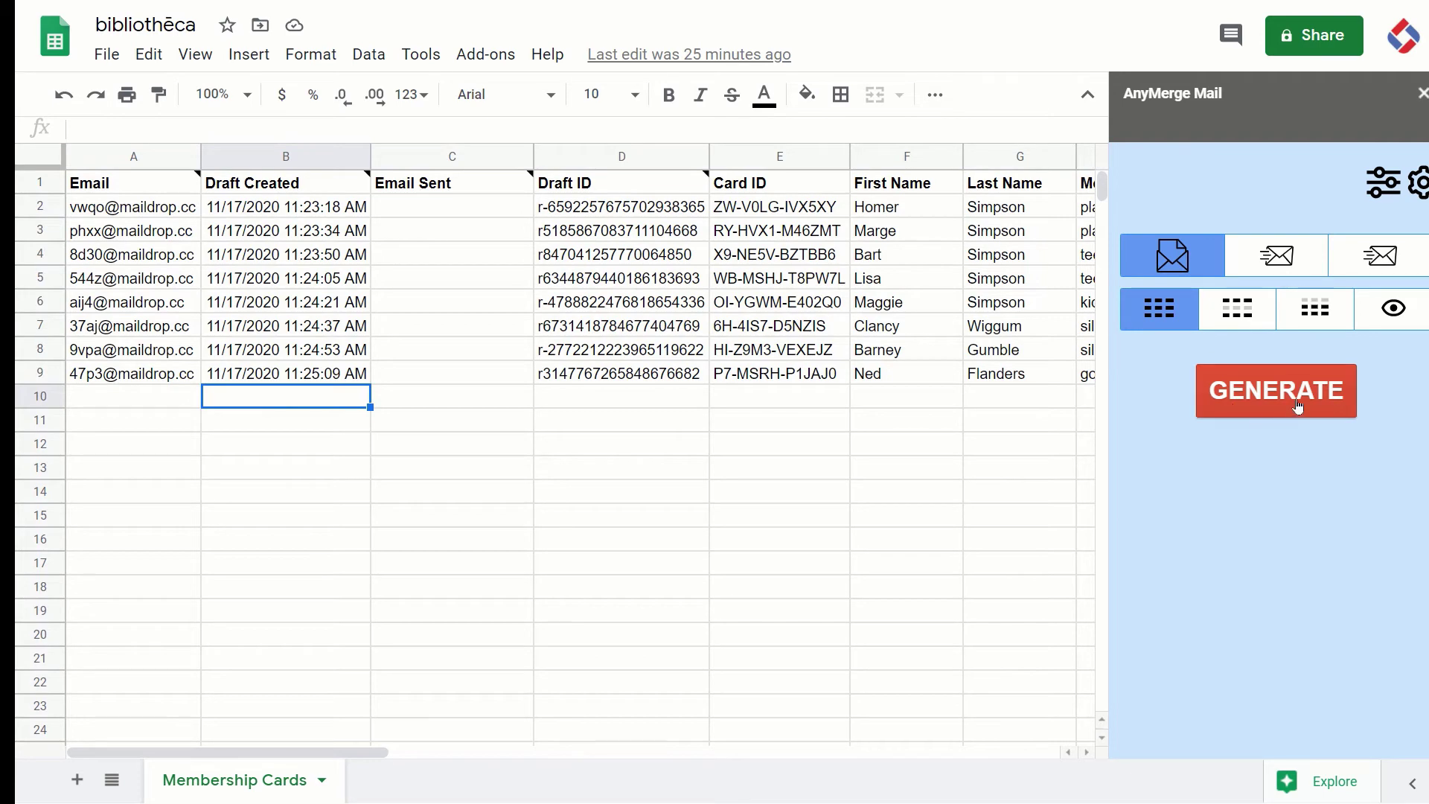
{"action": "left_click", "coordinate": [1298, 405]}
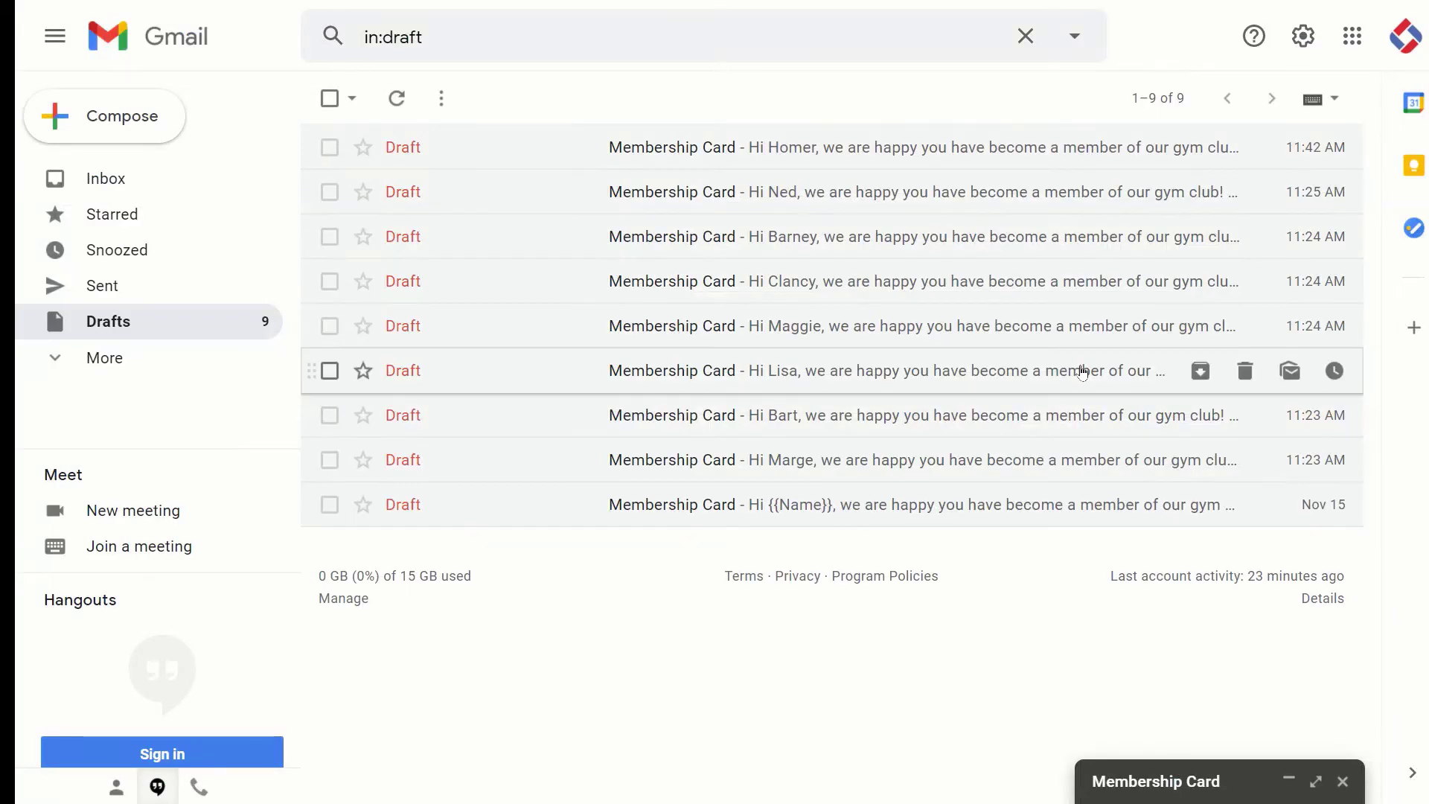
- Refresh Drafts, open the newest member's Membership Card draft, and inspect its greeting and QR code
{"action": "left_click", "coordinate": [120, 328]}
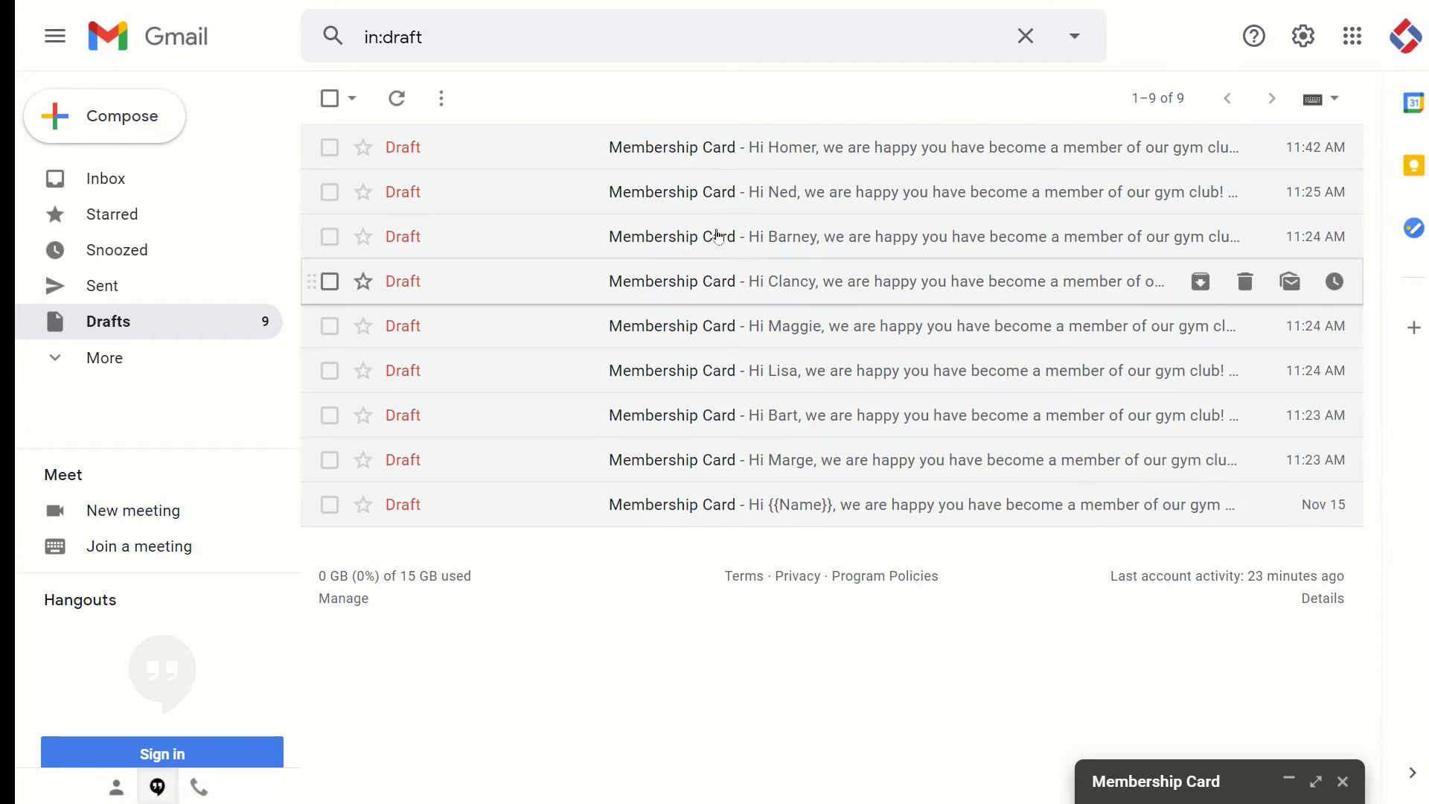
{"action": "left_click", "coordinate": [687, 152]}
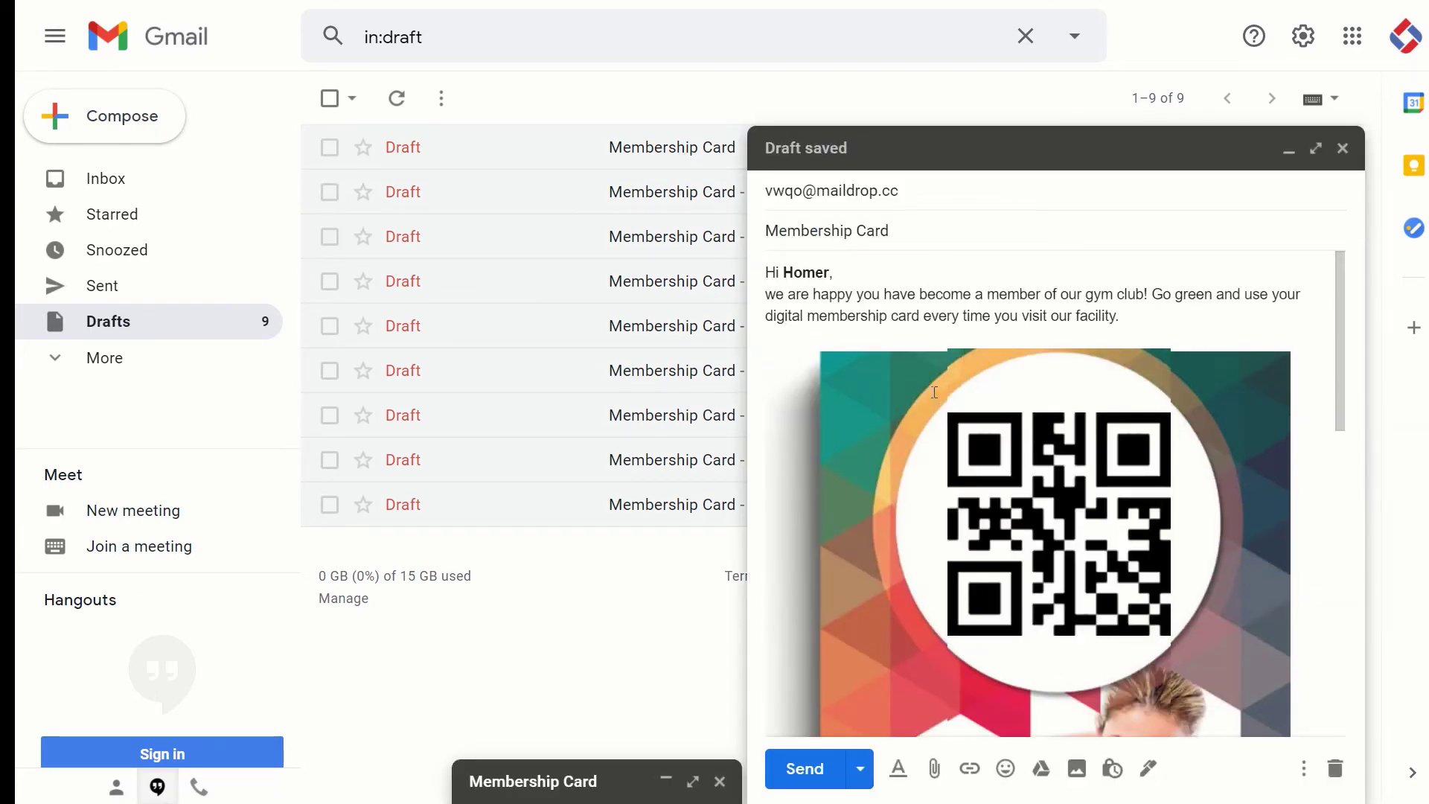
{"action": "left_click", "coordinate": [812, 273]}
{"action": "scroll", "coordinate": [800, 338], "scroll_direction": "down", "scroll_amount": 2}
{"action": "left_click", "coordinate": [1054, 406]}
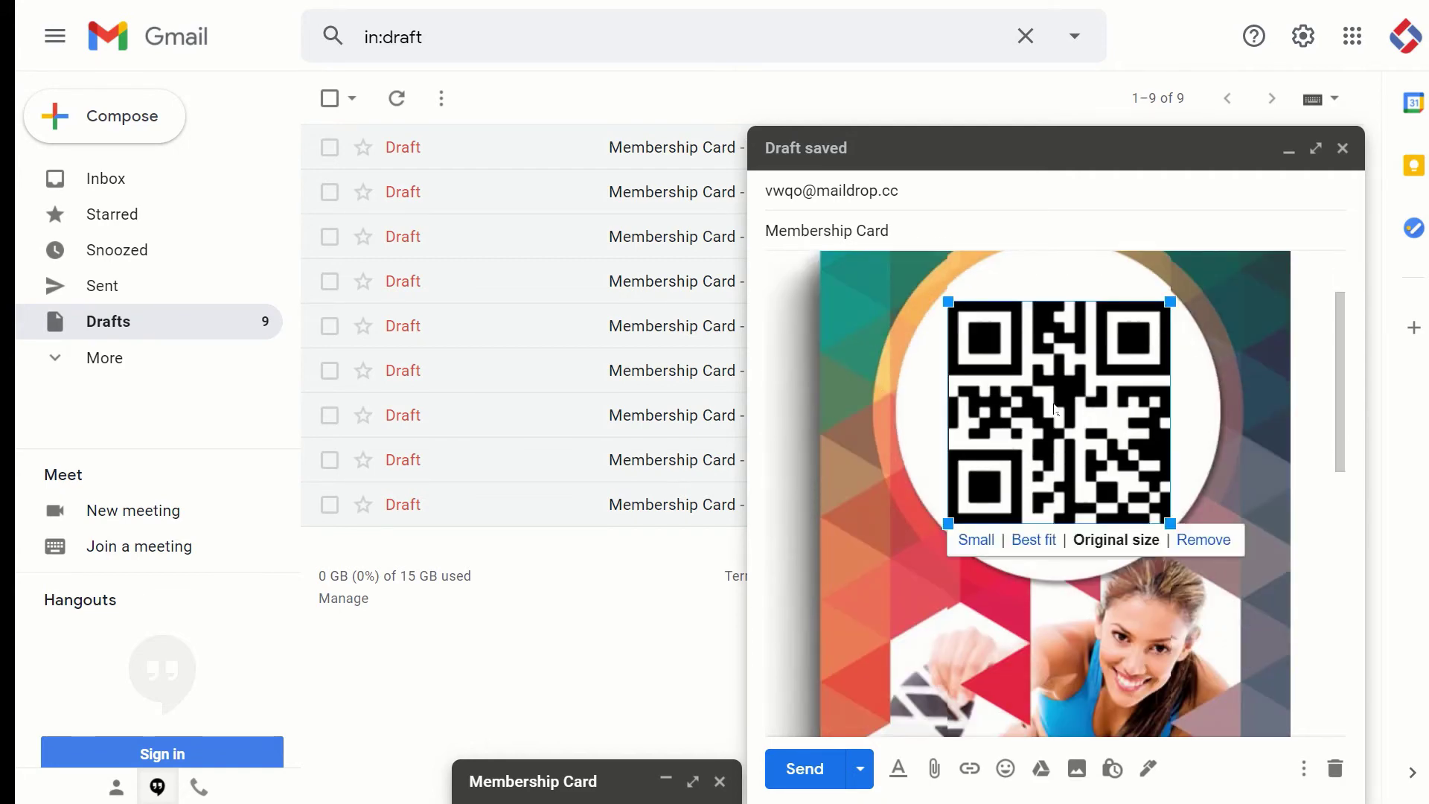
{"action": "left_click", "coordinate": [1274, 325]}
{"action": "scroll", "coordinate": [1284, 391], "scroll_direction": "down", "scroll_amount": 6}
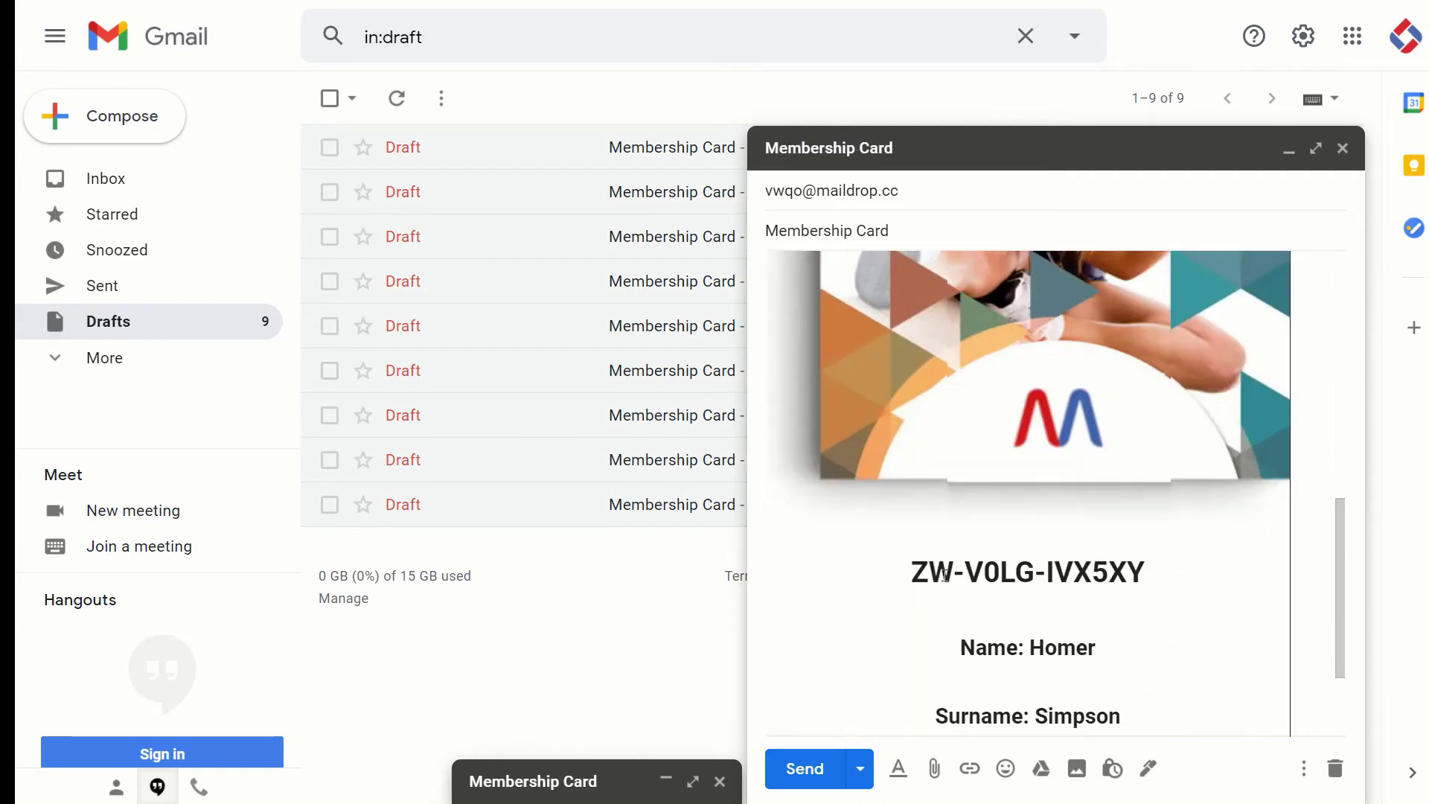
{"action": "scroll", "coordinate": [945, 575], "scroll_direction": "down", "scroll_amount": 2}
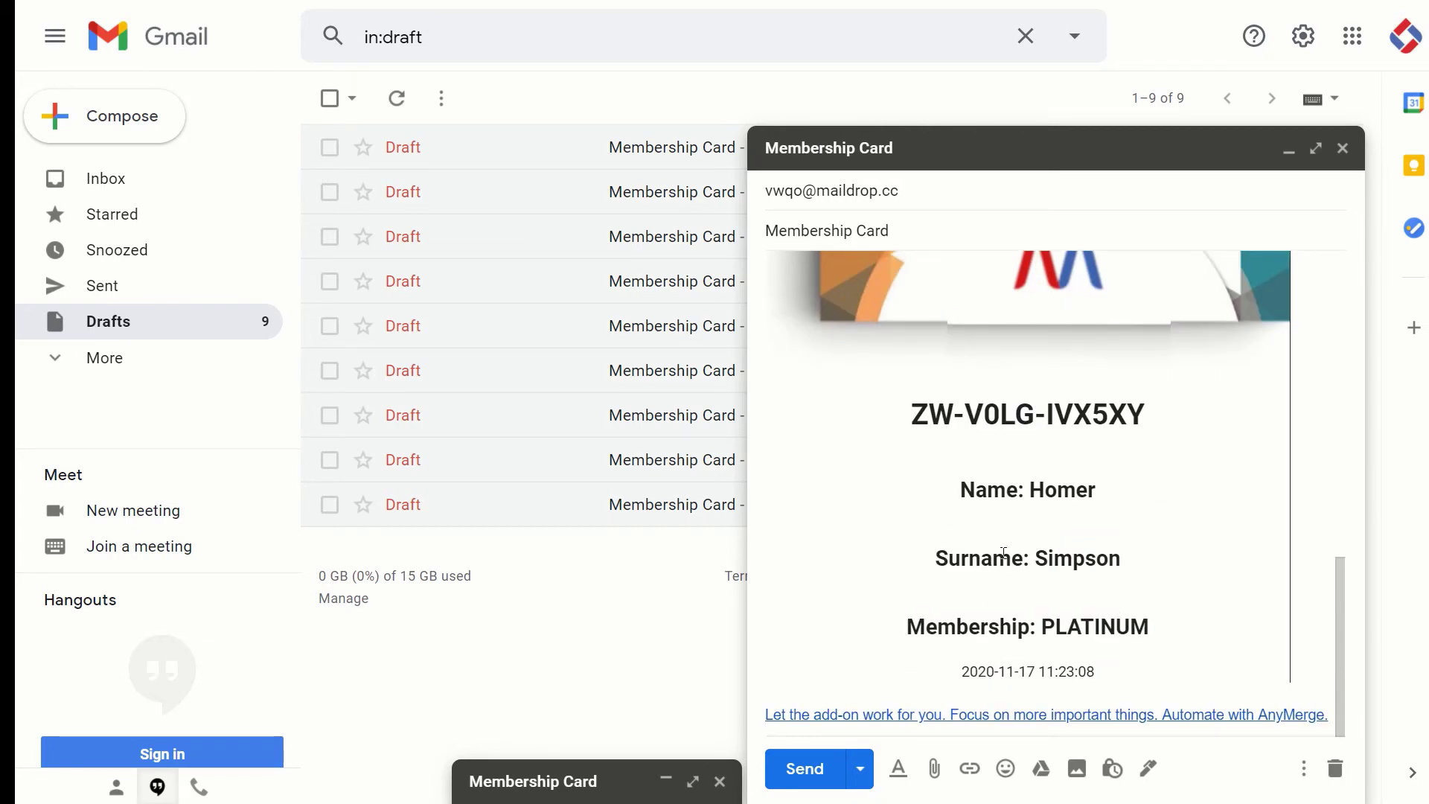
{"action": "scroll", "coordinate": [1004, 554], "scroll_direction": "up", "scroll_amount": 1}
{"action": "scroll", "coordinate": [1004, 553], "scroll_direction": "up", "scroll_amount": 10}
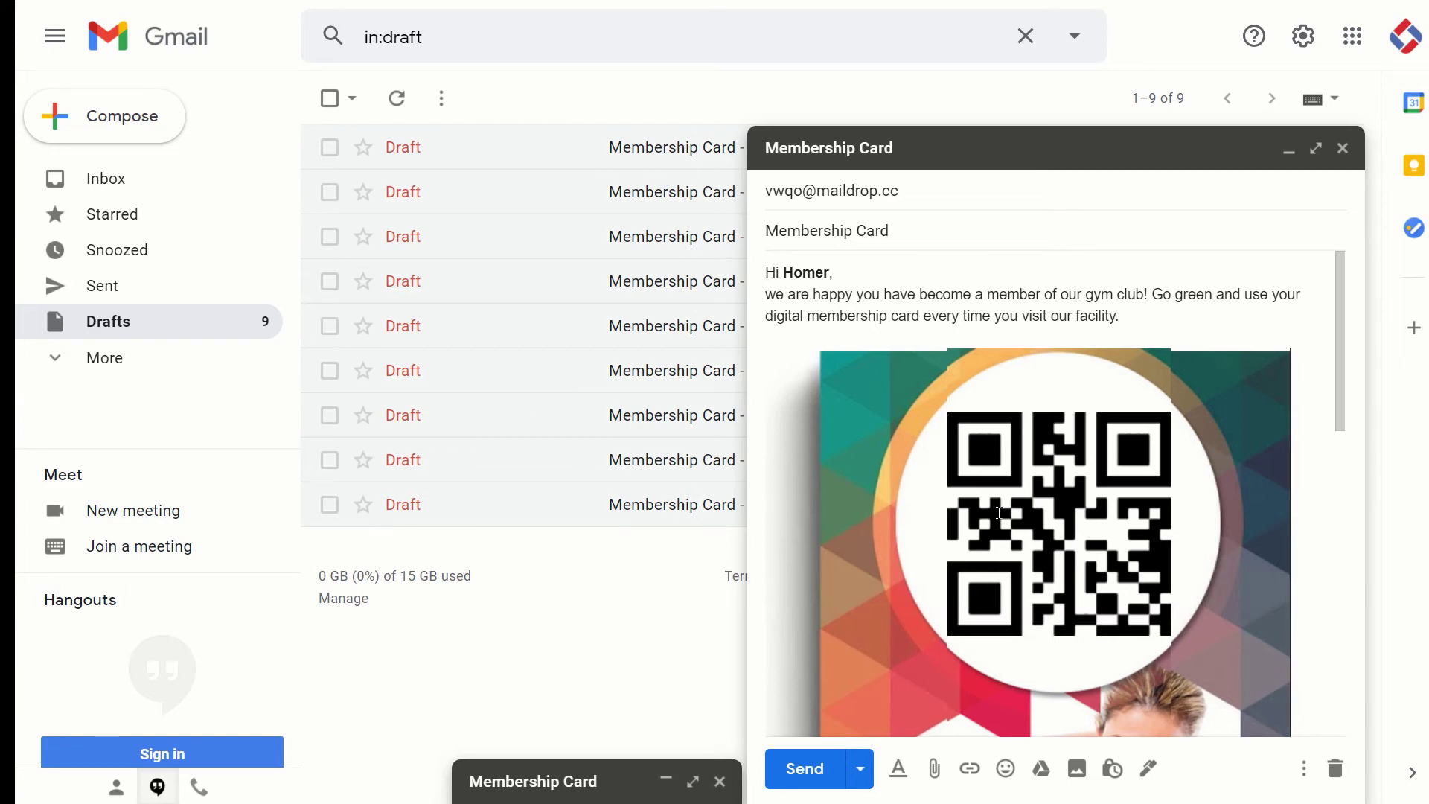
- Inspect the slices of the QR membership card image in the member's draft
{"action": "scroll", "coordinate": [999, 509], "scroll_direction": "down", "scroll_amount": 2}
{"action": "scroll", "coordinate": [999, 509], "scroll_direction": "up", "scroll_amount": 2}
{"action": "left_click", "coordinate": [1018, 382]}
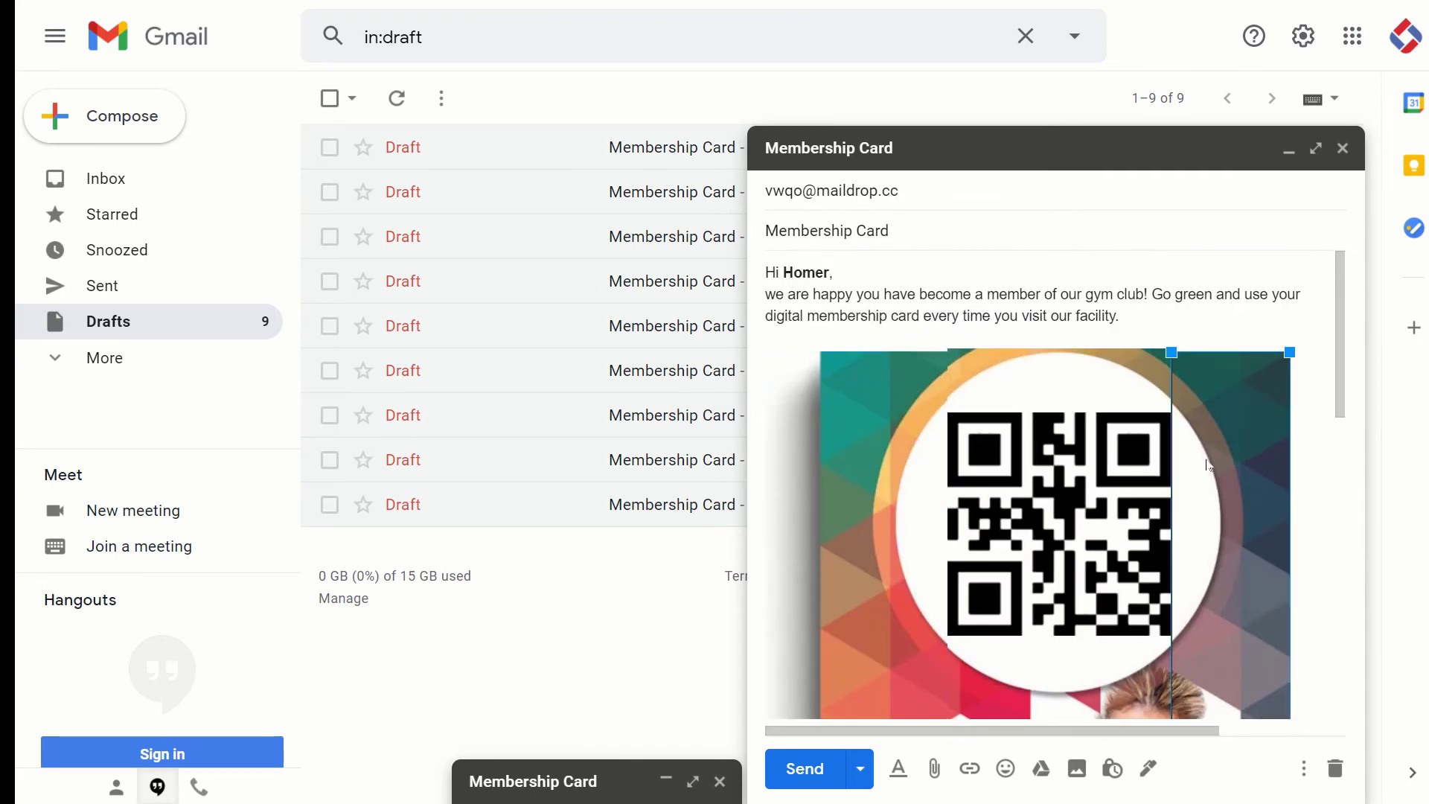
{"action": "scroll", "coordinate": [1207, 461], "scroll_direction": "down", "scroll_amount": 4}
{"action": "scroll", "coordinate": [1208, 457], "scroll_direction": "down", "scroll_amount": 3}
{"action": "left_click", "coordinate": [1063, 555]}
{"action": "scroll", "coordinate": [1063, 539], "scroll_direction": "up", "scroll_amount": 7}
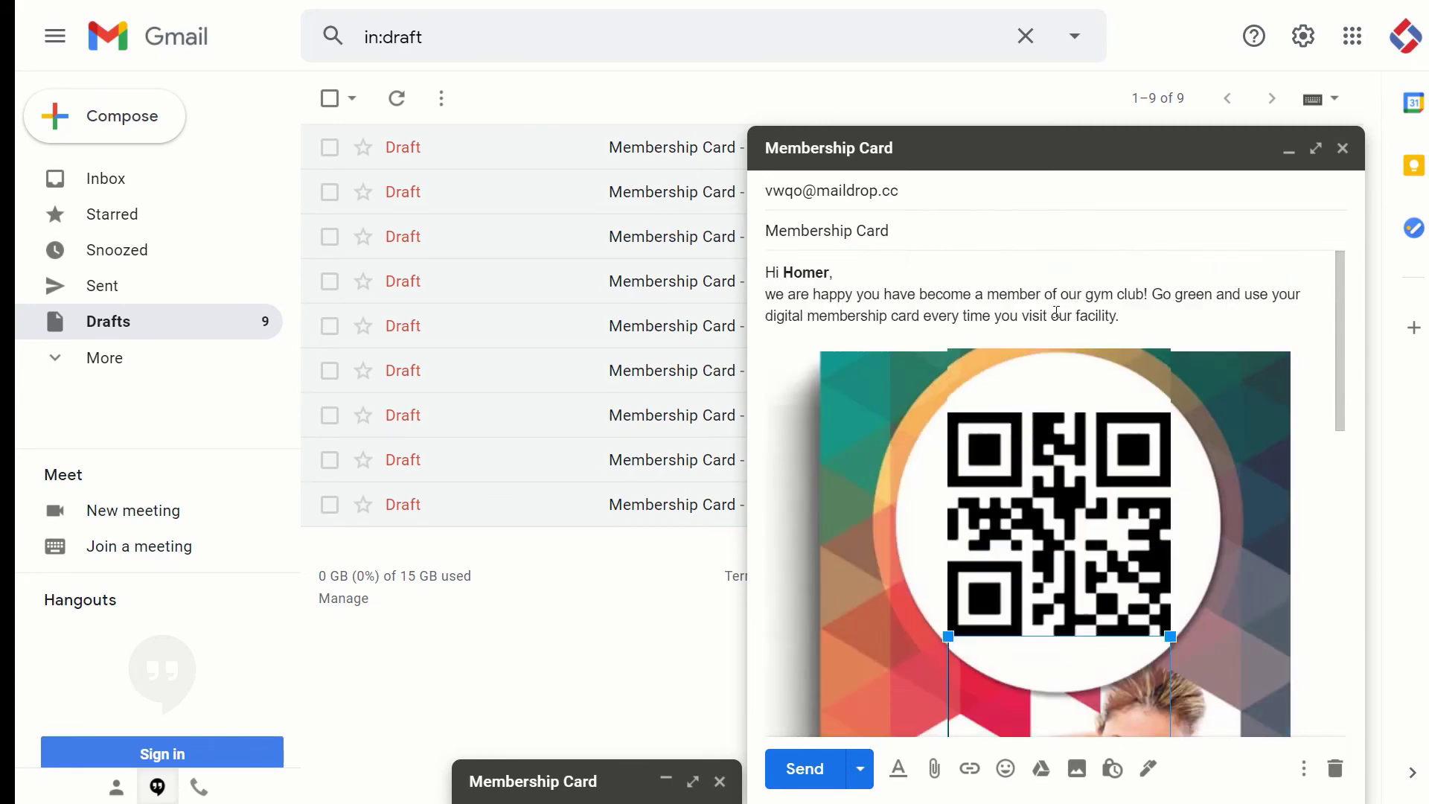
{"action": "left_click", "coordinate": [1052, 314]}
{"action": "scroll", "coordinate": [1056, 551], "scroll_direction": "down", "scroll_amount": 12}
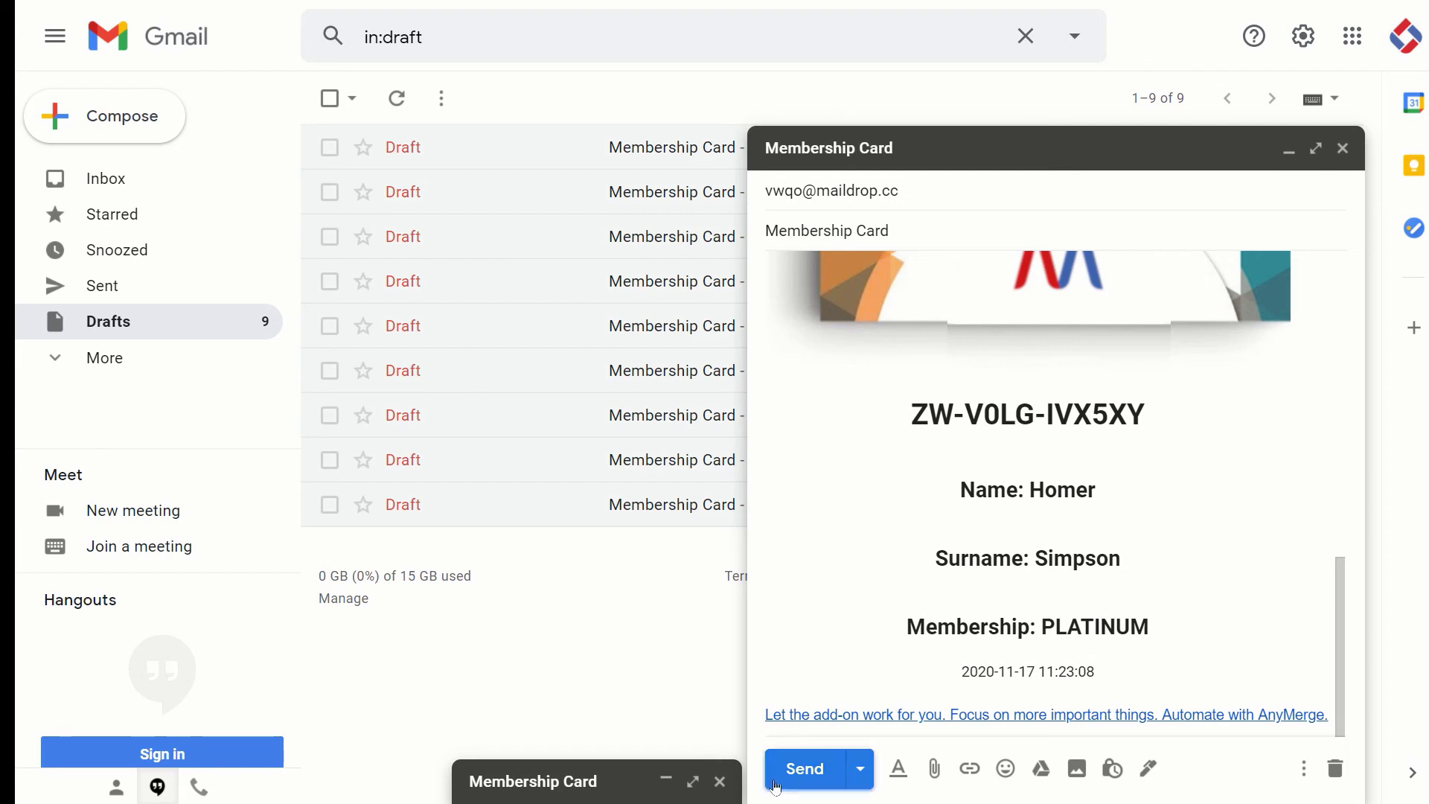
- Expand the recipient field to confirm the member's e-mail address, then collapse it
{"action": "left_click", "coordinate": [826, 191]}
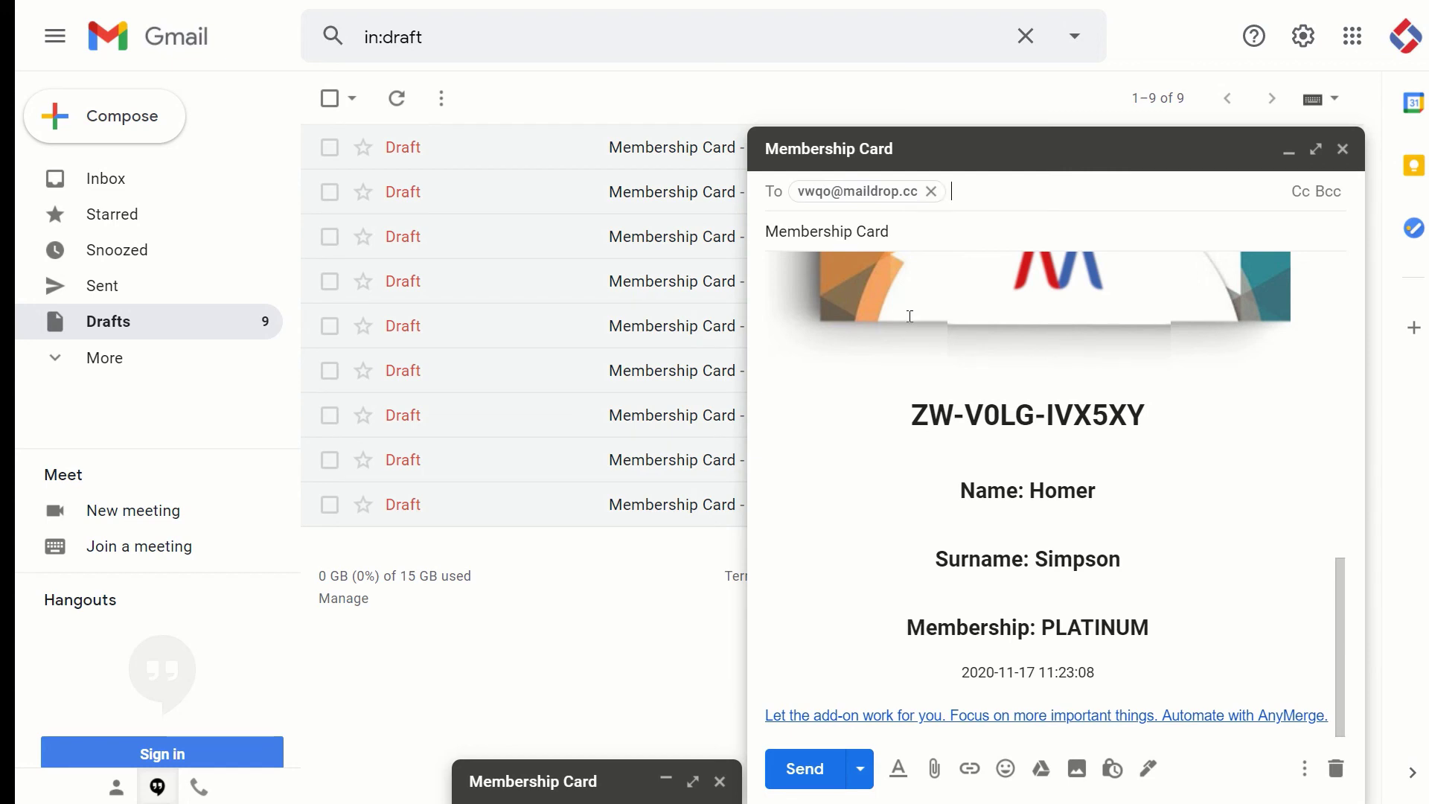
{"action": "left_click", "coordinate": [968, 358]}
{"action": "scroll", "coordinate": [1122, 465], "scroll_direction": "up", "scroll_amount": 6}
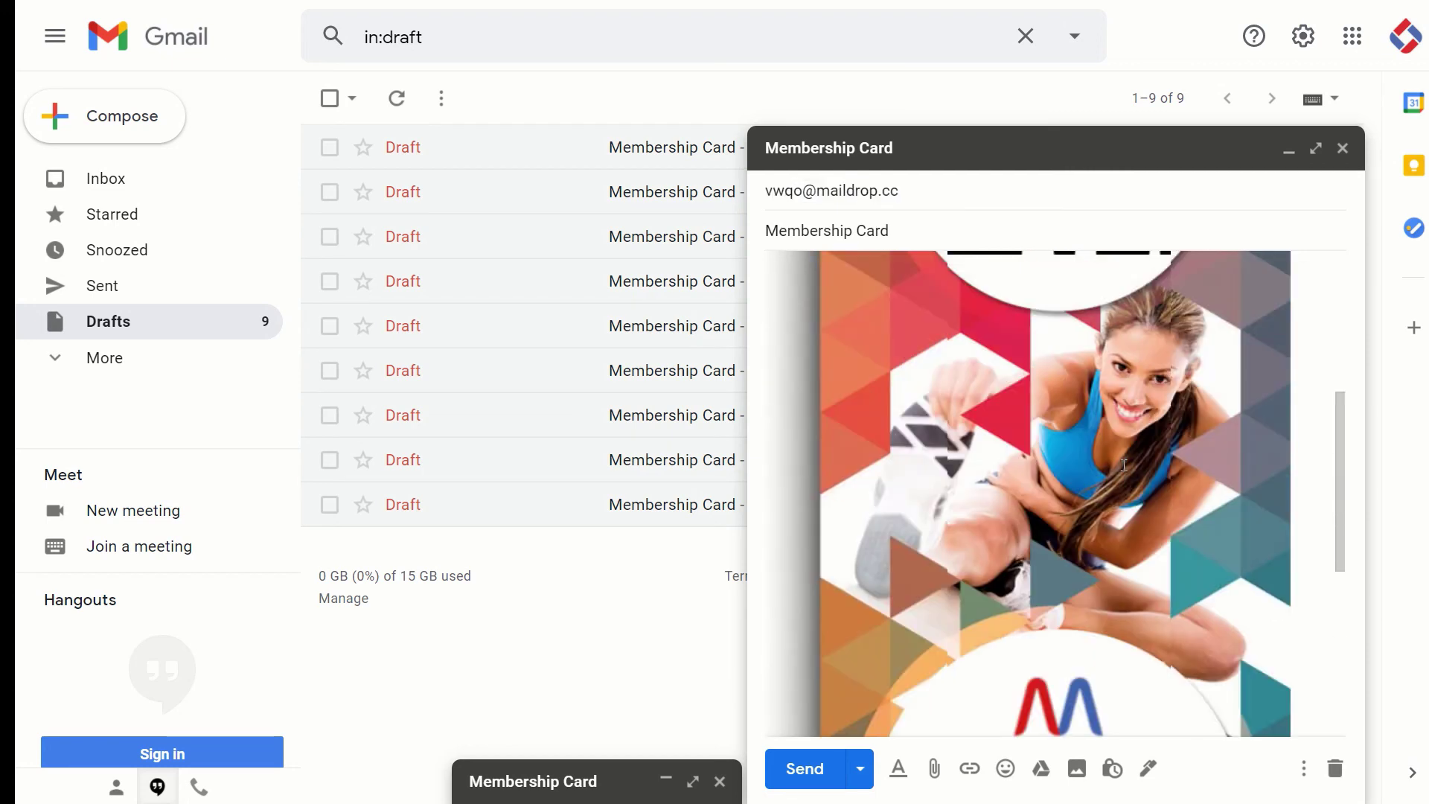
{"action": "scroll", "coordinate": [1124, 466], "scroll_direction": "up", "scroll_amount": 3}
{"action": "scroll", "coordinate": [1110, 448], "scroll_direction": "up", "scroll_amount": 3}
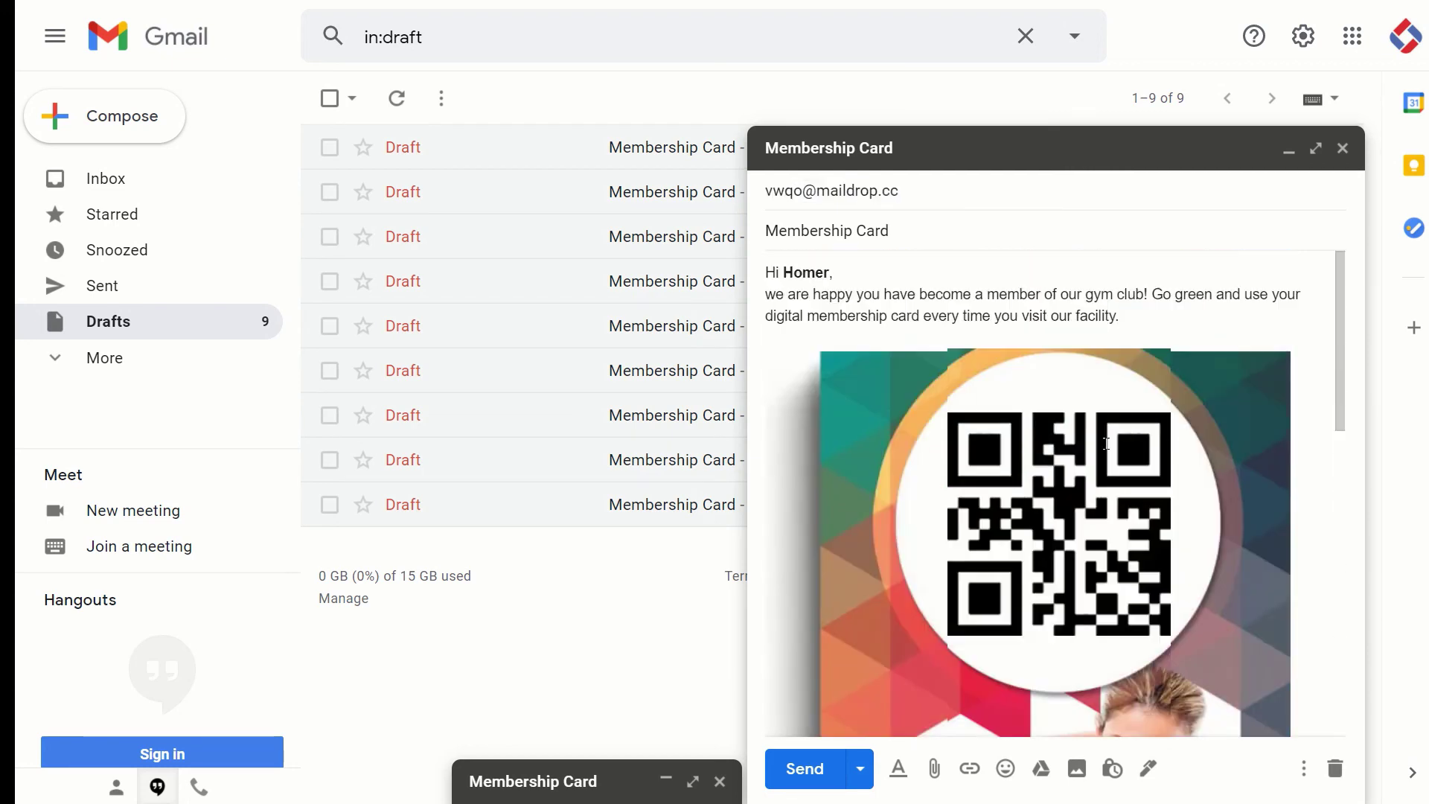